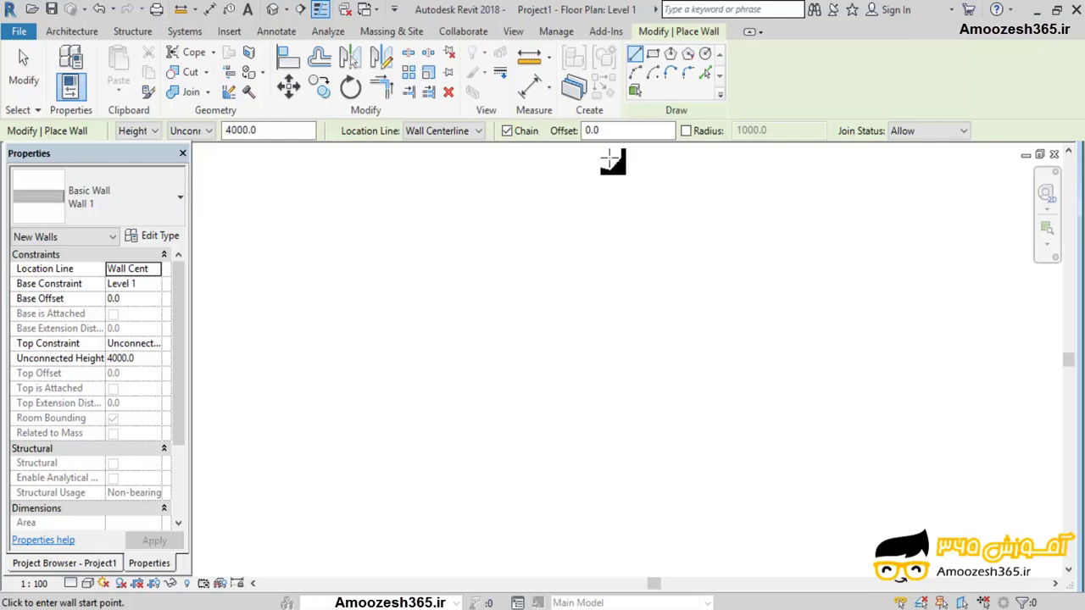
Draw a chain of three centerline walls: about 3000 mm horizontal, a 45° diagonal down, and about 3100 mm horizontal
{"action": "left_click", "coordinate": [348, 286]}
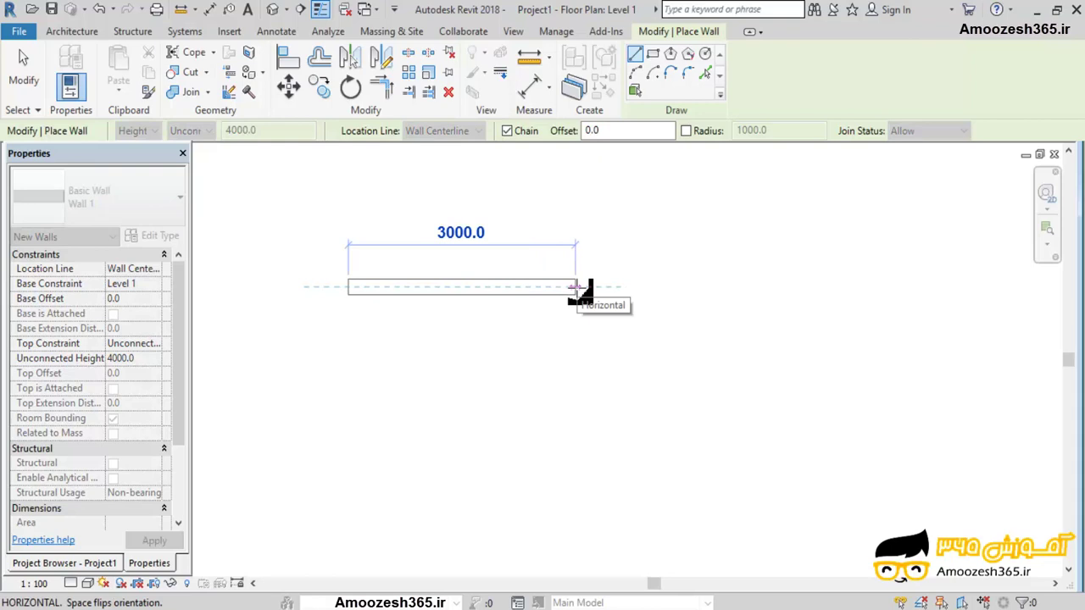
{"action": "left_click", "coordinate": [577, 288]}
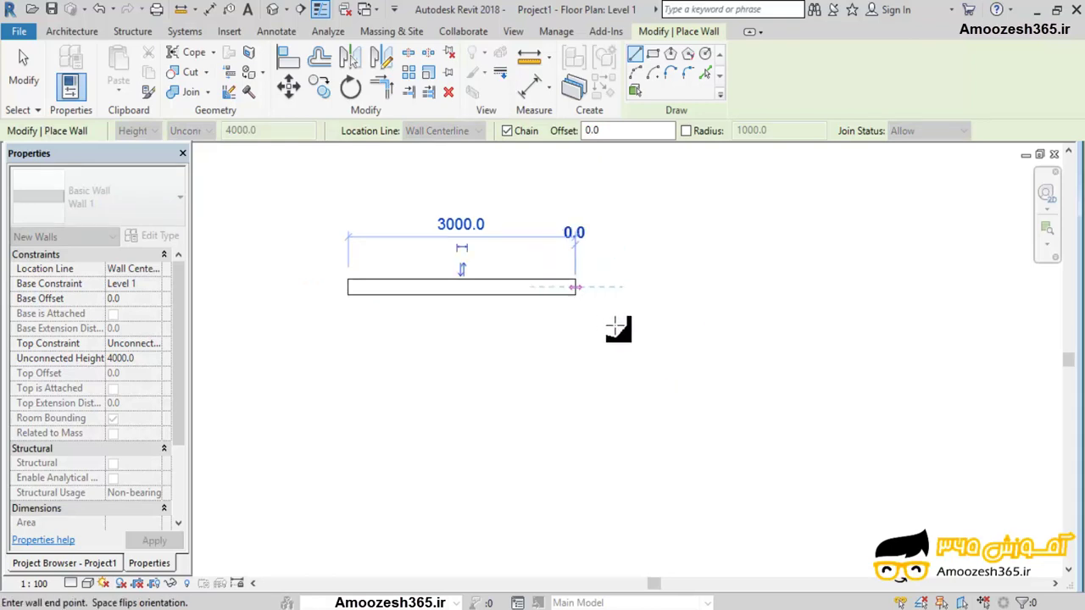
{"action": "left_click", "coordinate": [657, 370]}
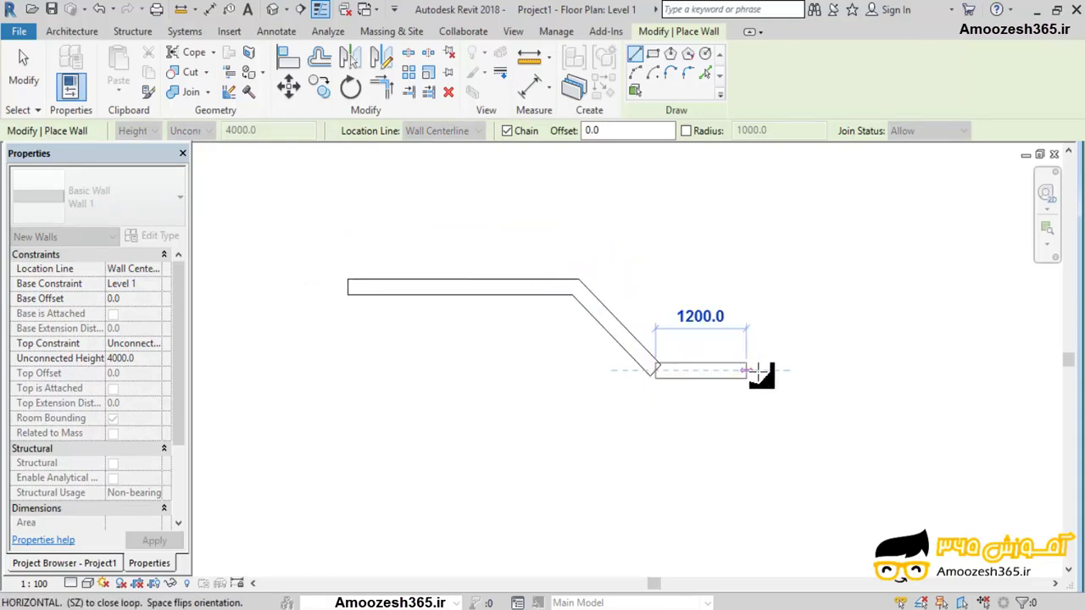
{"action": "left_click", "coordinate": [890, 370]}
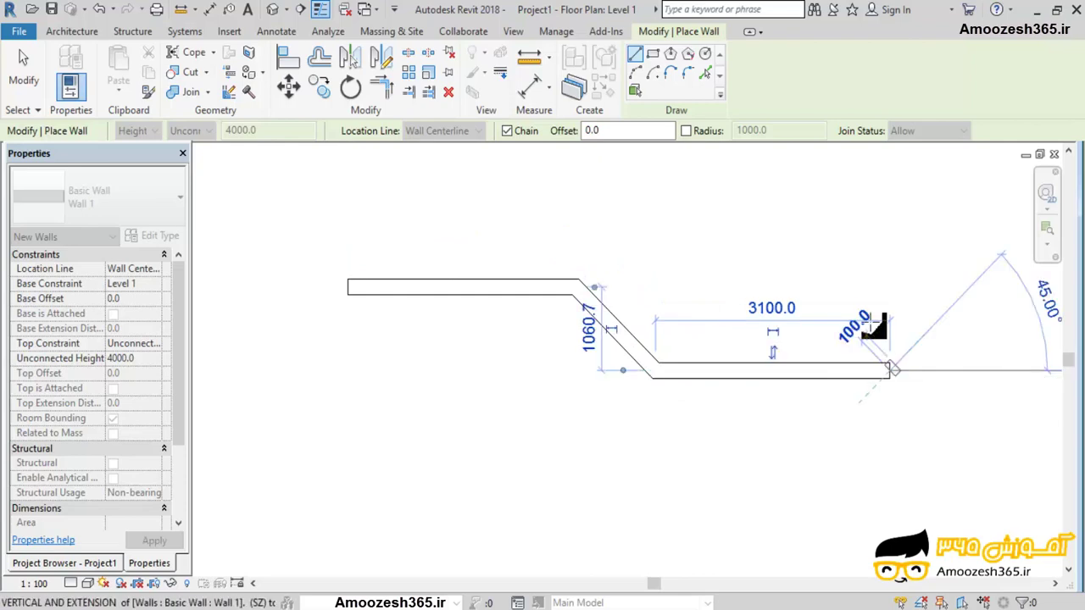
{"action": "key", "text": "Escape"}
{"action": "scroll", "coordinate": [668, 306], "scroll_direction": "up", "scroll_amount": 2}
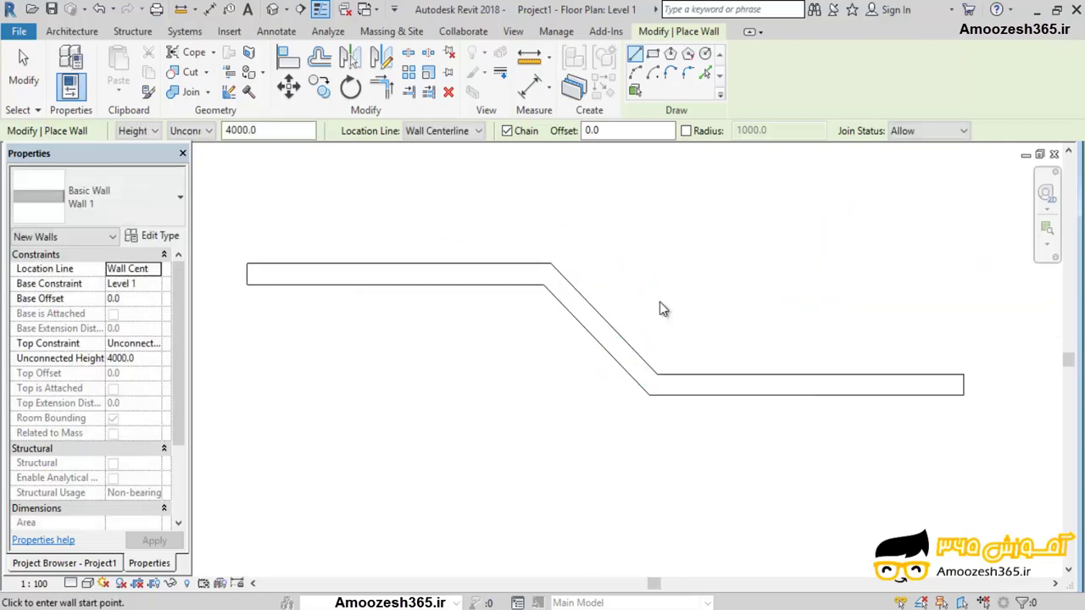
{"action": "key", "text": "Escape"}
{"action": "left_click_drag", "start_coordinate": [502, 218], "coordinate": [601, 381]}
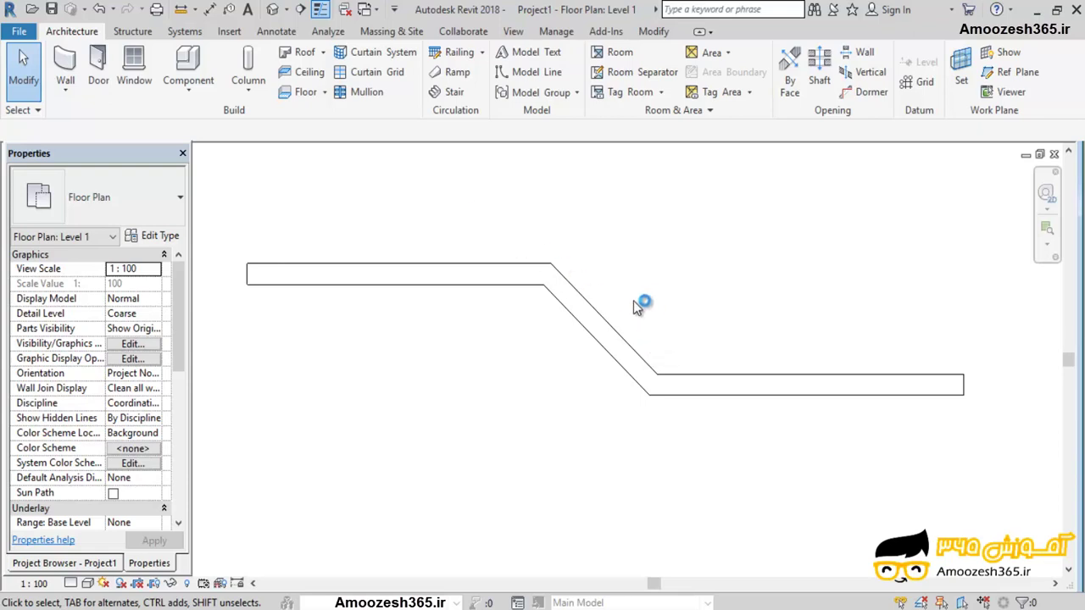
{"action": "key", "text": "w"}
{"action": "key", "text": "a"}
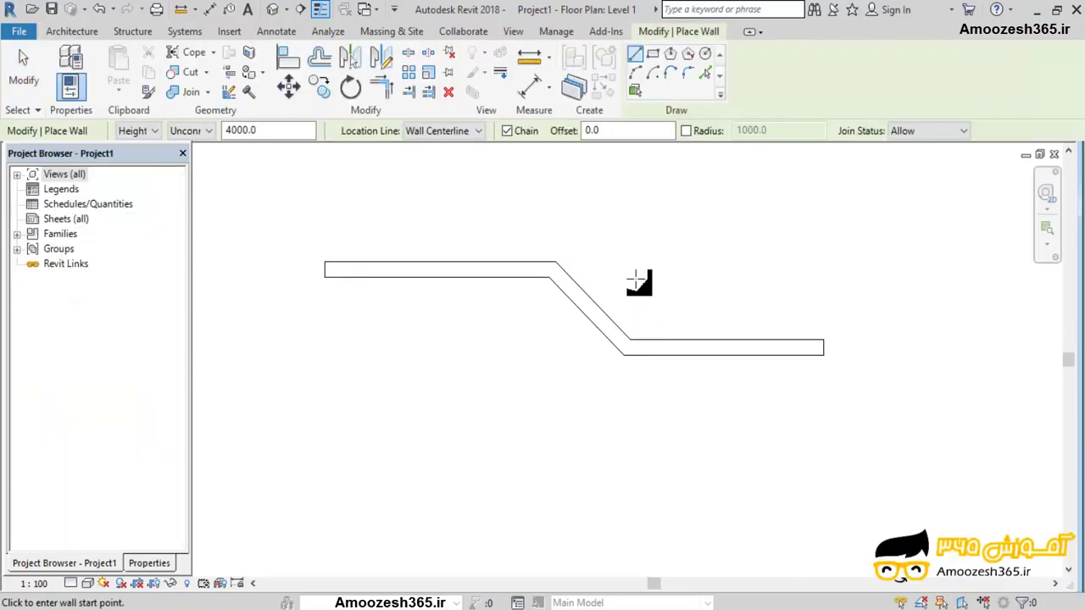
{"action": "key", "text": "Escape"}
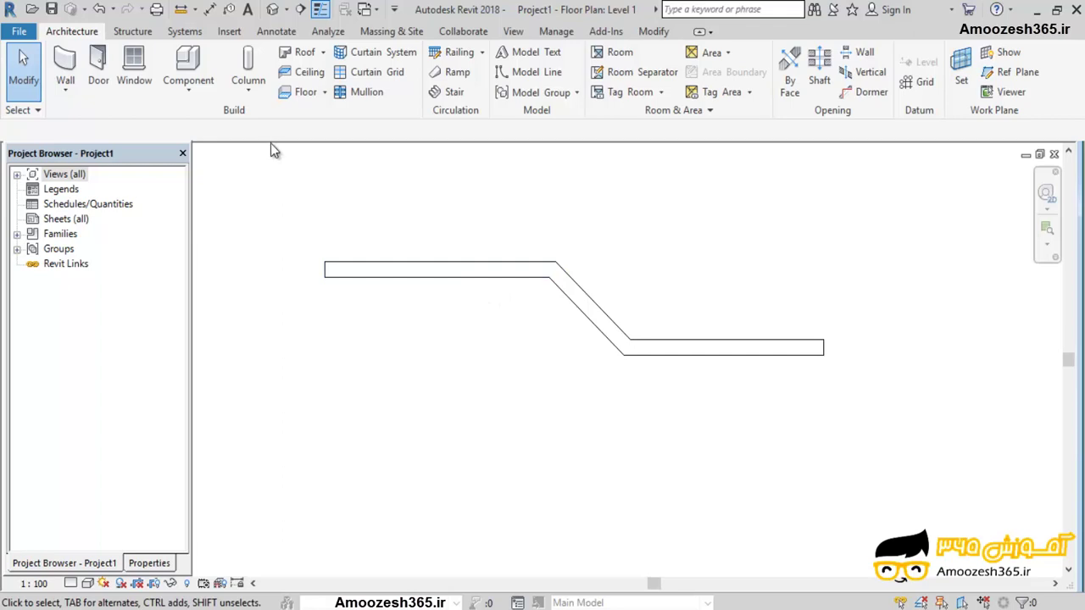
Draw a second wall chain below the first: about 2600 mm horizontal, about 1300 mm diagonal at 45°, and about 2400 mm horizontal
{"action": "key", "text": "w"}
{"action": "key", "text": "a"}
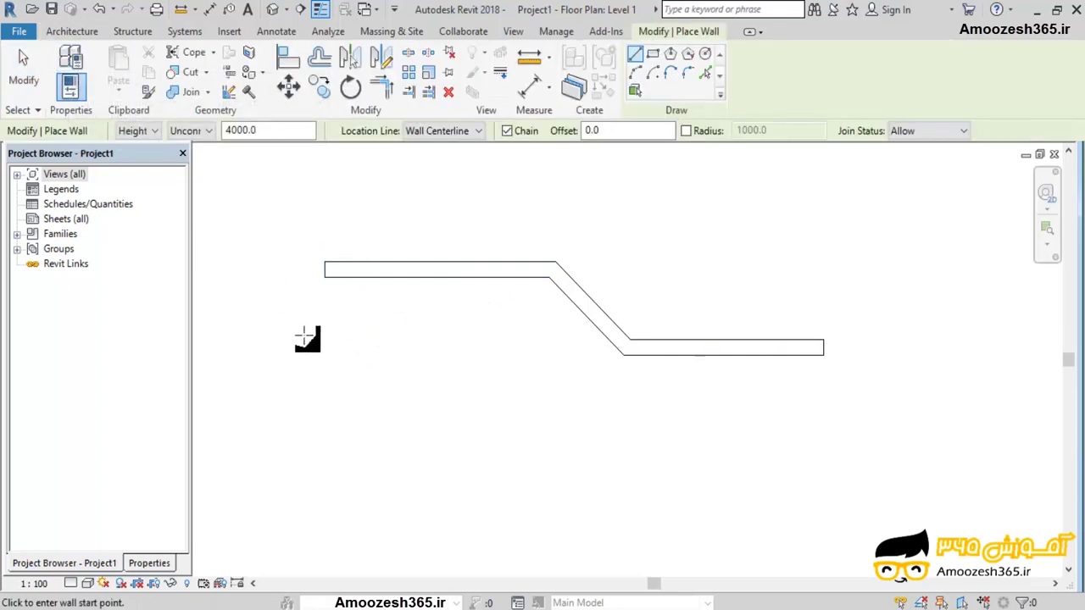
{"action": "left_click", "coordinate": [304, 336]}
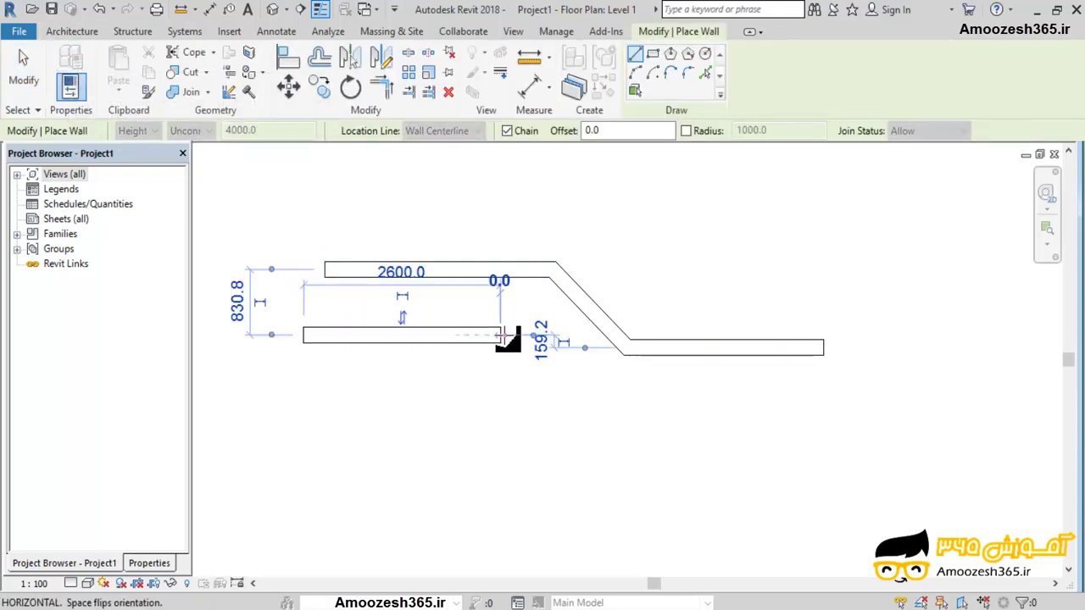
{"action": "left_click", "coordinate": [501, 335]}
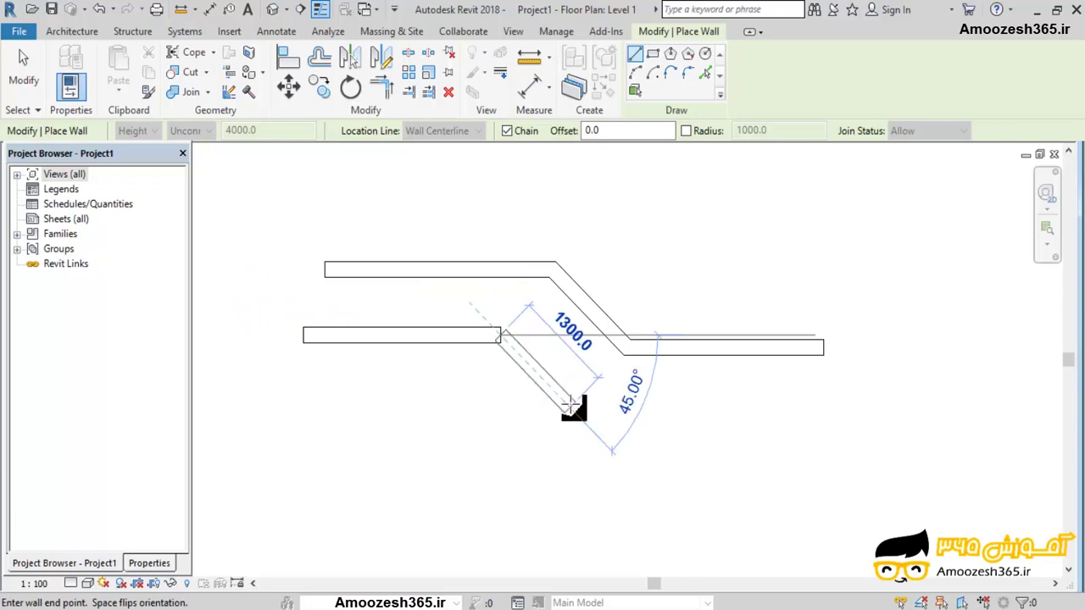
{"action": "left_click", "coordinate": [574, 405]}
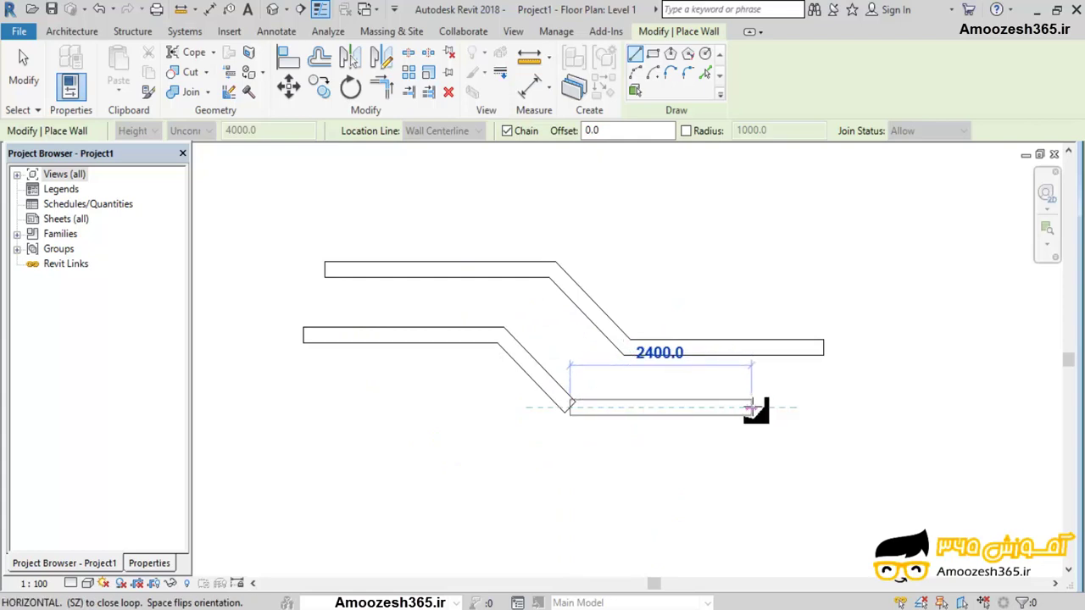
{"action": "left_click", "coordinate": [754, 407]}
{"action": "key", "text": "Escape"}
{"action": "key", "text": "Escape"}
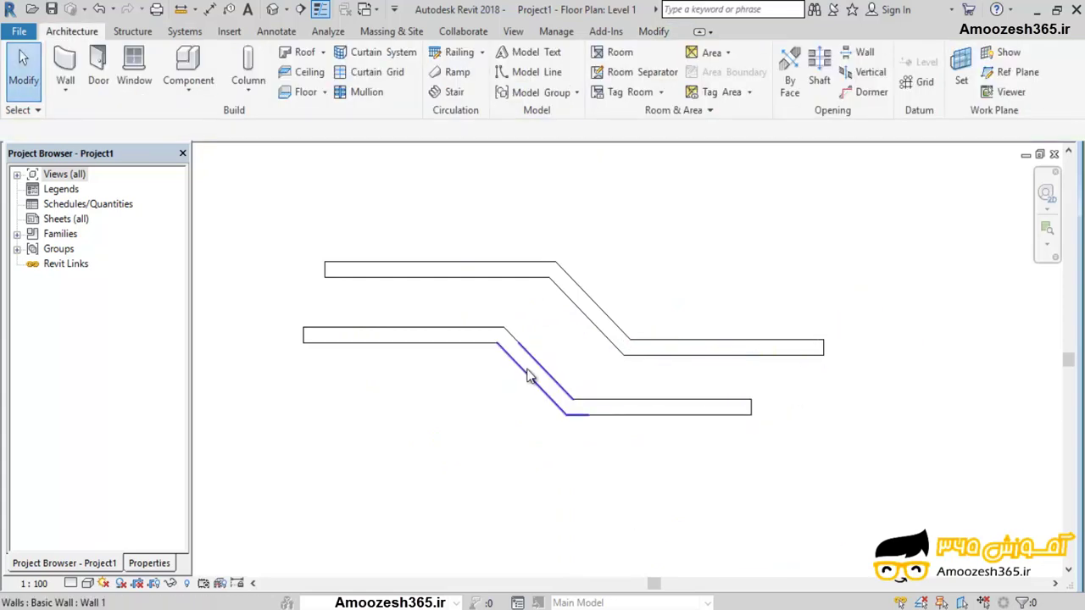
Draw a rectangular loop of walls about 2400 by 2100 mm below the second wall chain
{"action": "key", "text": "w"}
{"action": "key", "text": "a"}
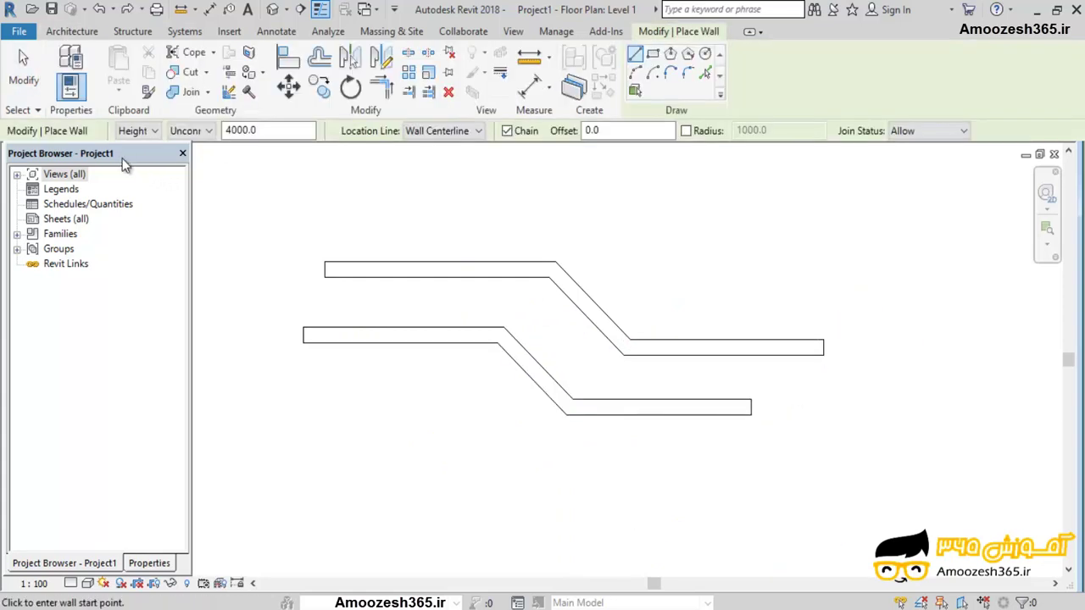
{"action": "left_click", "coordinate": [654, 55]}
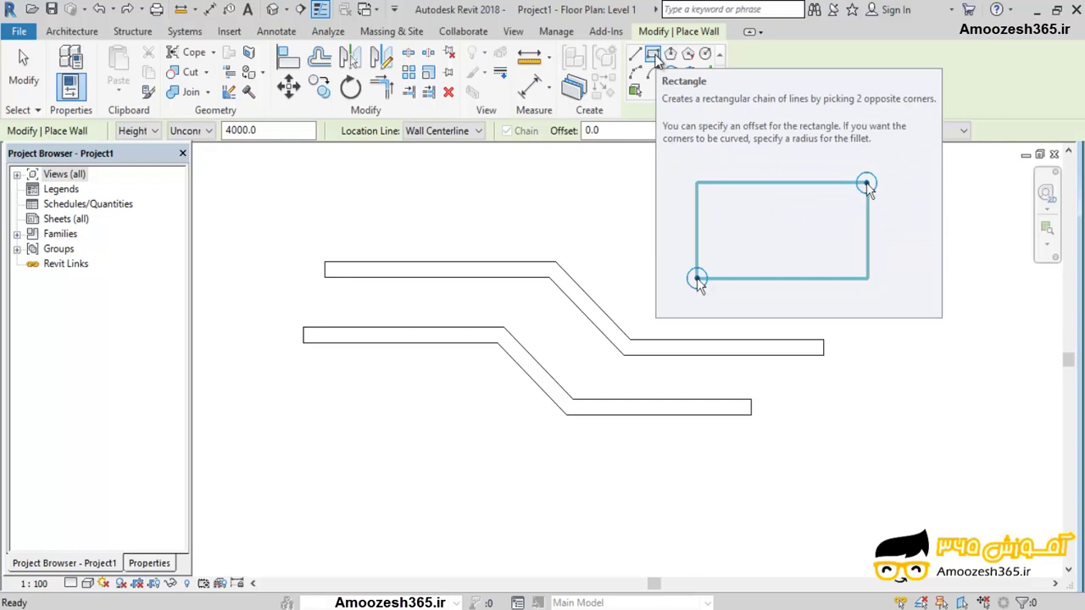
{"action": "left_click", "coordinate": [315, 399]}
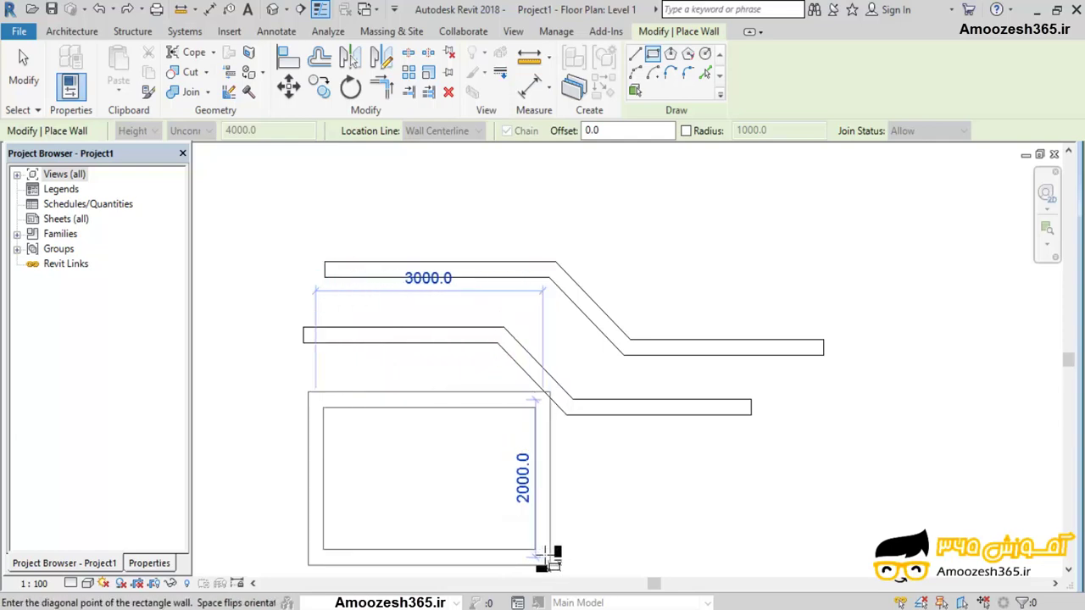
{"action": "middle_click_drag", "start_coordinate": [513, 492], "coordinate": [556, 387]}
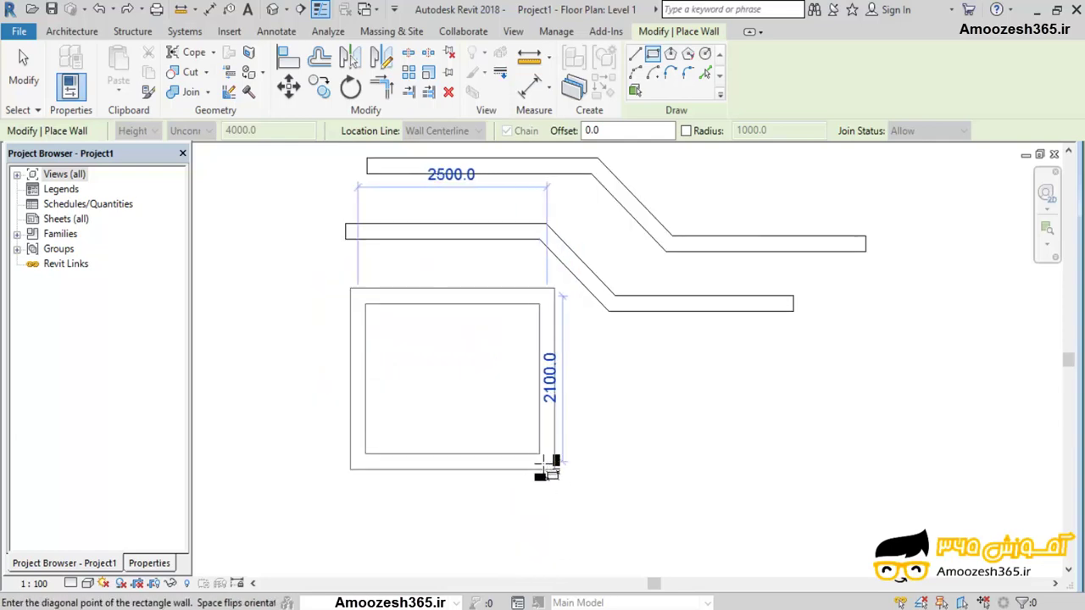
{"action": "left_click", "coordinate": [546, 471]}
{"action": "key", "text": "Escape"}
Select the rectangle's right-hand wall and open the rectangle's width dimension for editing
{"action": "left_click", "coordinate": [550, 339]}
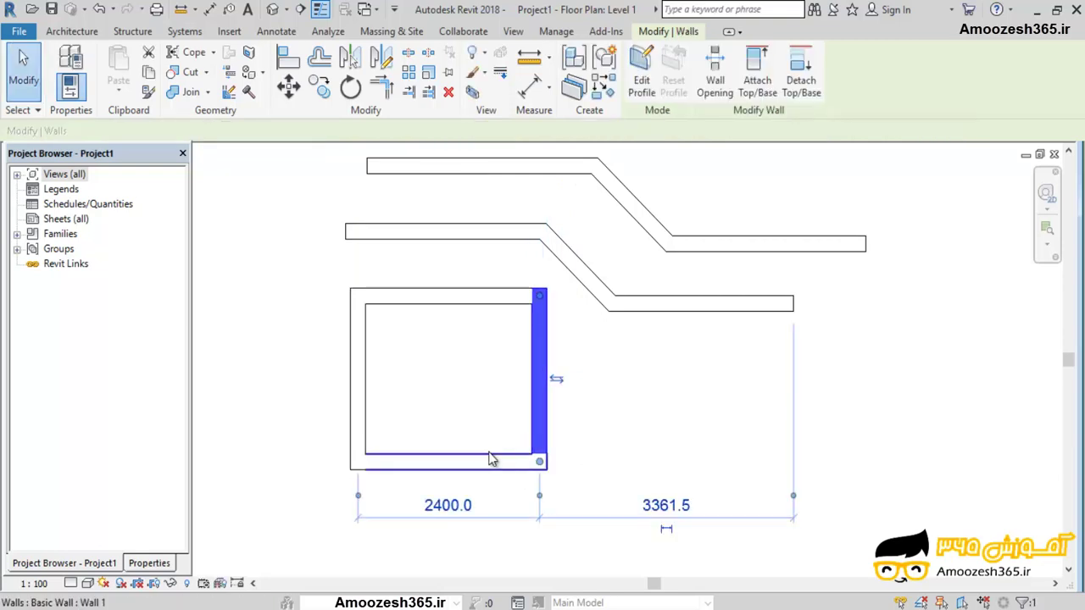
{"action": "left_click", "coordinate": [446, 505]}
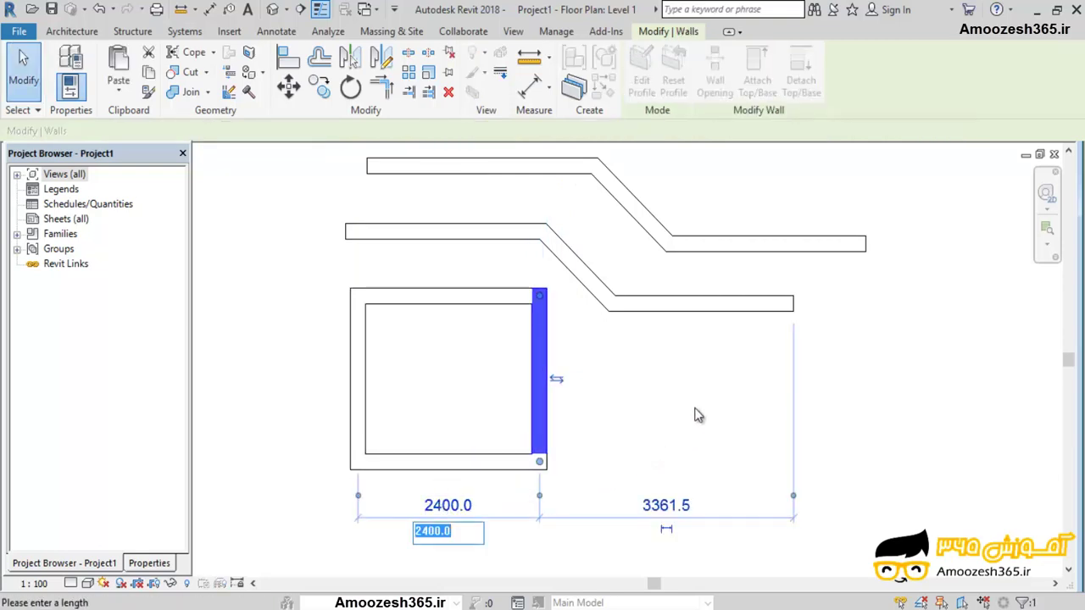
{"action": "left_click", "coordinate": [336, 357]}
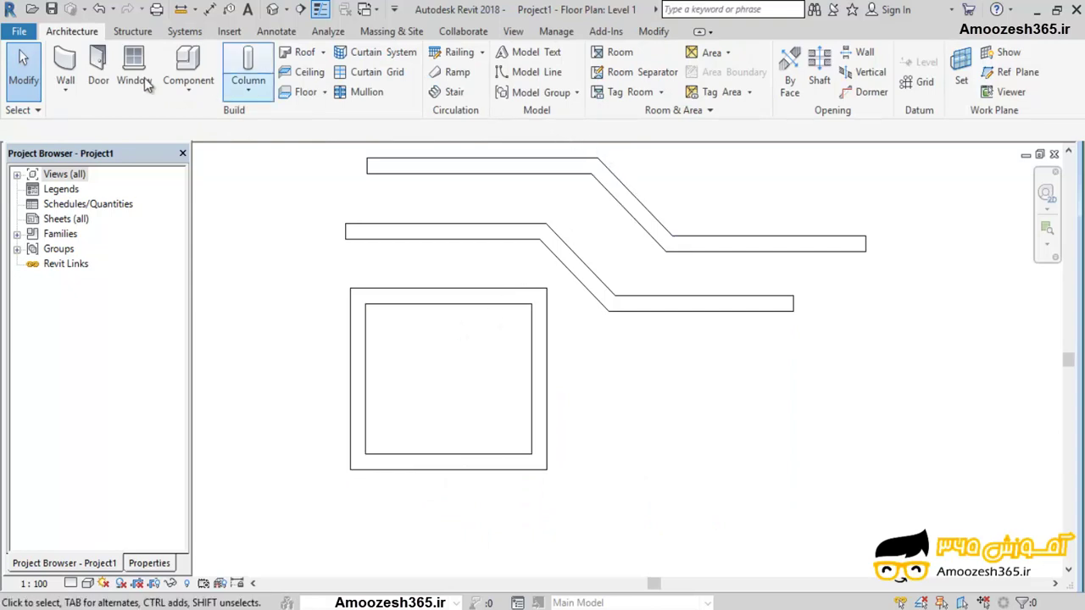
Draw a rectangular wall loop about 2.4 by 1.6 m with a 0.5 m corner radius beside the plain rectangle
{"action": "left_click", "coordinate": [66, 63]}
{"action": "left_click", "coordinate": [687, 131]}
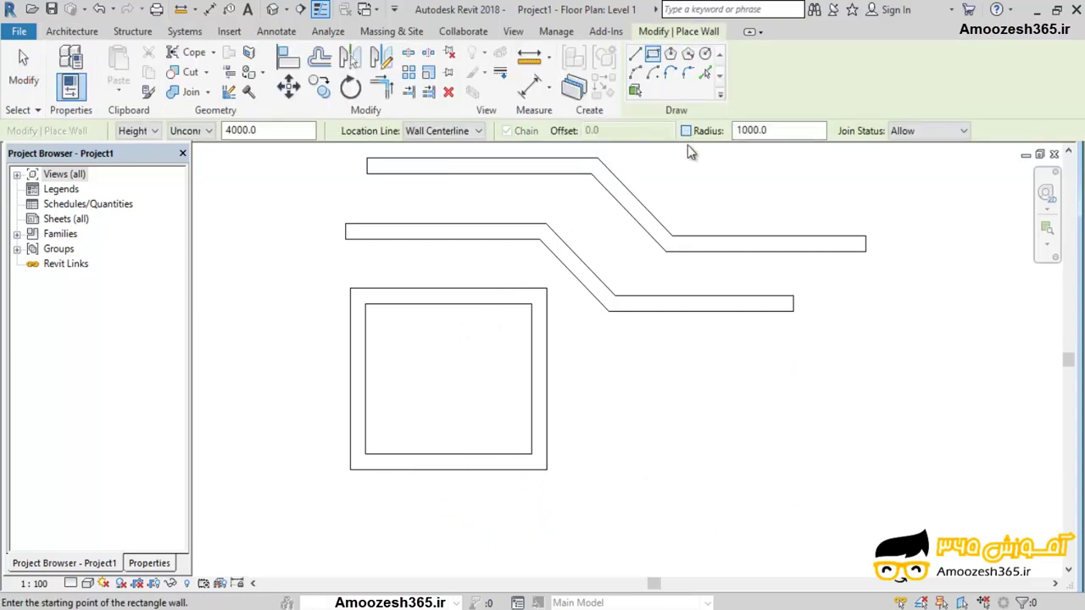
{"action": "left_click", "coordinate": [779, 131]}
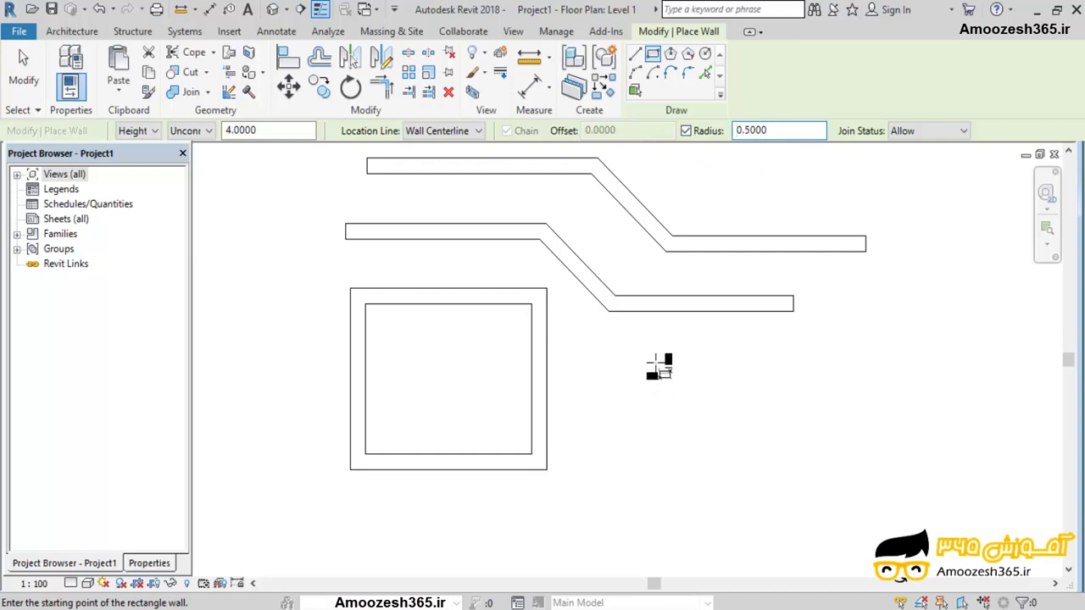
{"action": "left_click", "coordinate": [657, 362]}
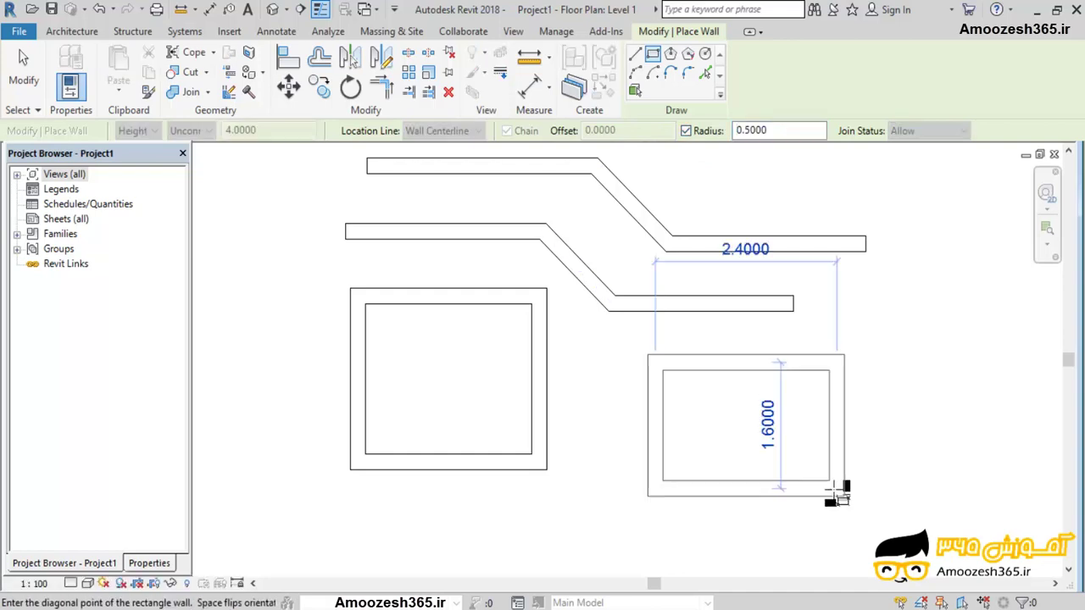
{"action": "left_click", "coordinate": [848, 492]}
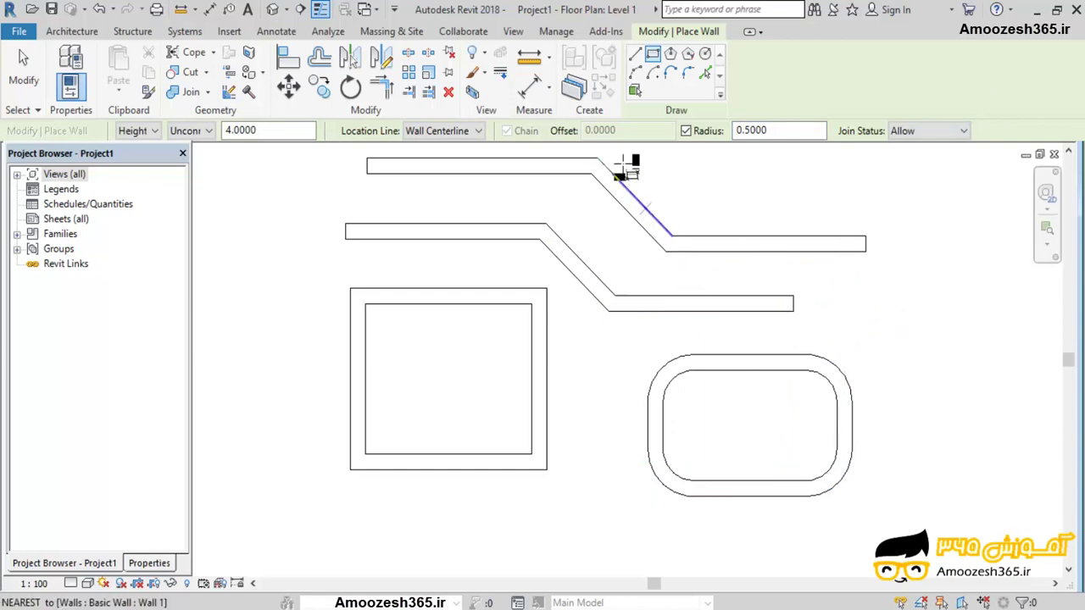
Draw a horizontal-diagonal-horizontal wall chain with 0.5 m radius corners in the empty area beside the others, starting with about 2.7 m
{"action": "left_click", "coordinate": [635, 54]}
{"action": "scroll", "coordinate": [549, 227], "scroll_direction": "down", "scroll_amount": 2}
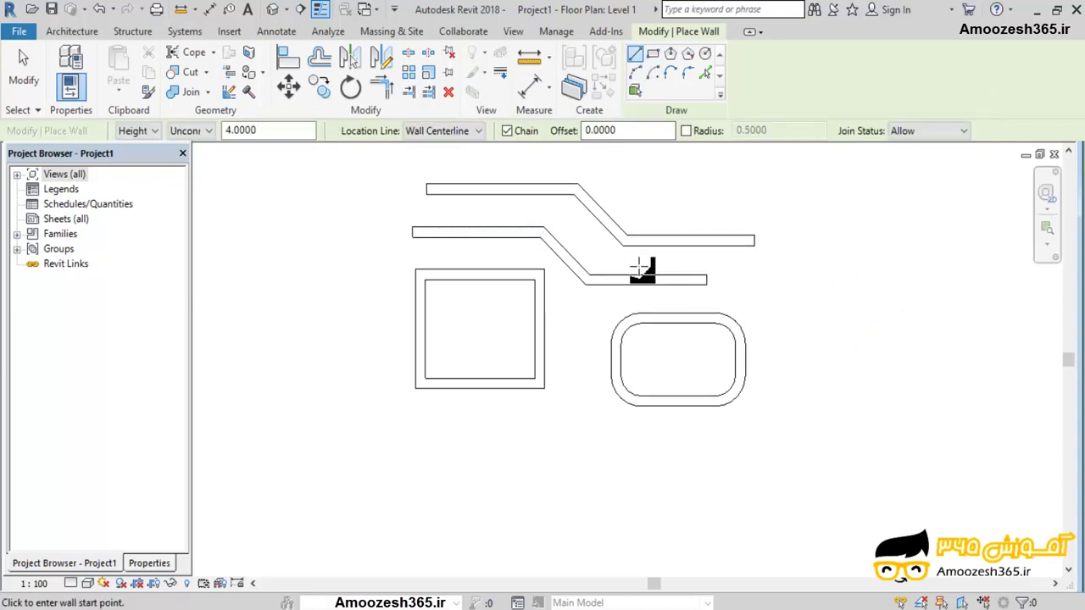
{"action": "middle_click_drag", "start_coordinate": [641, 201], "coordinate": [412, 197]}
{"action": "left_click", "coordinate": [685, 131]}
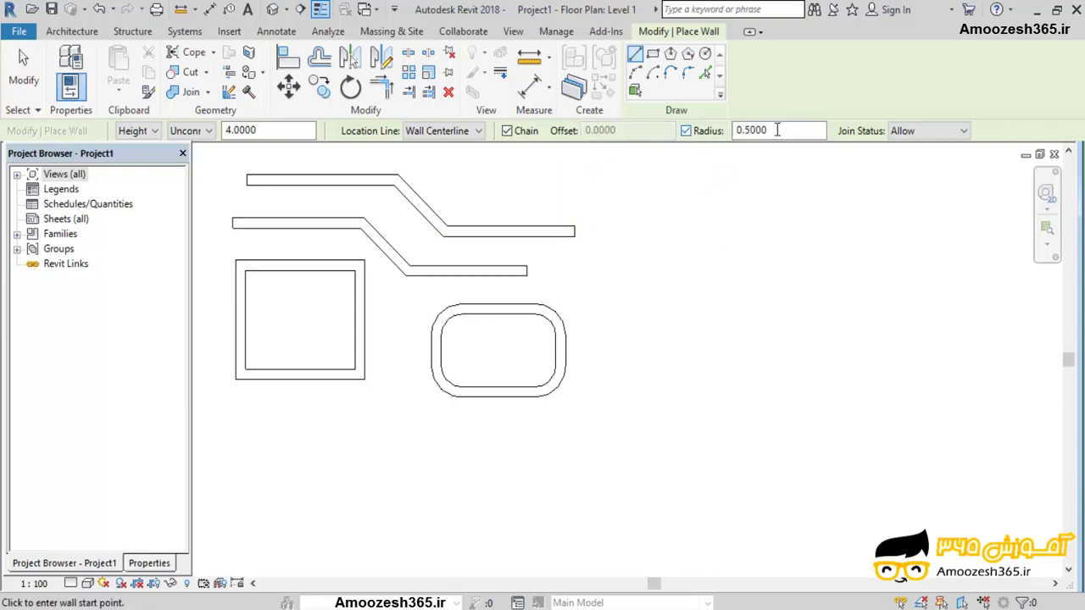
{"action": "left_click", "coordinate": [767, 133]}
{"action": "left_click", "coordinate": [693, 241]}
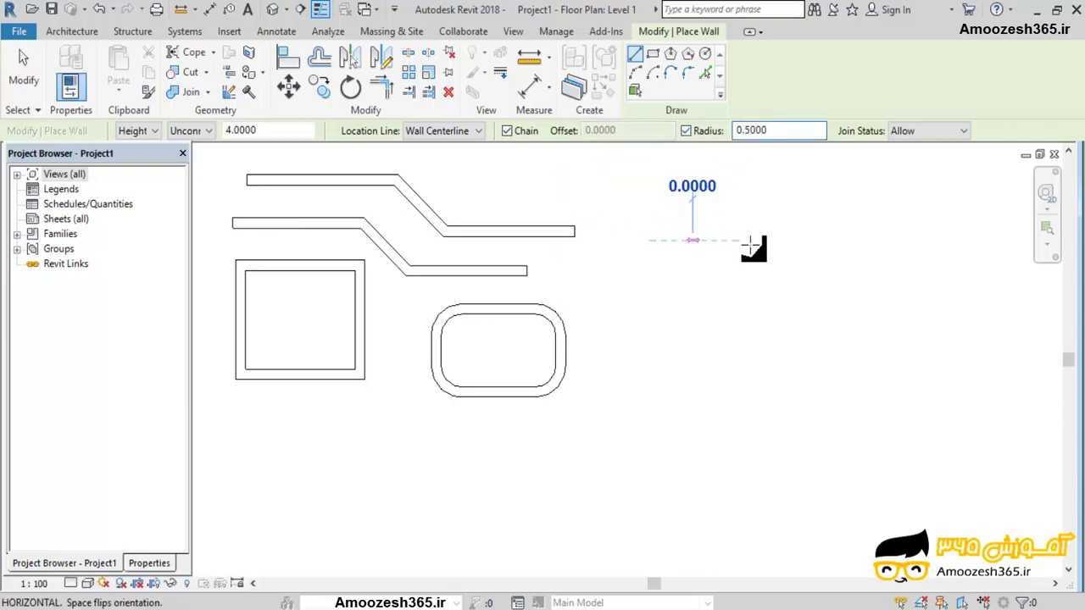
{"action": "left_click", "coordinate": [827, 240]}
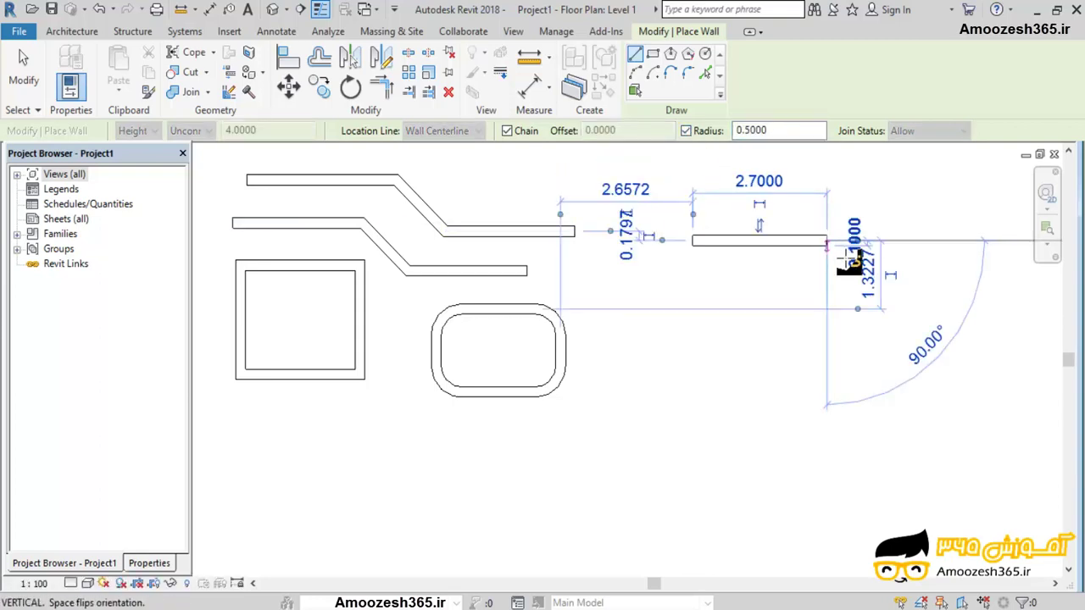
{"action": "left_click", "coordinate": [916, 309]}
{"action": "left_click", "coordinate": [1011, 311]}
{"action": "key", "text": "Escape"}
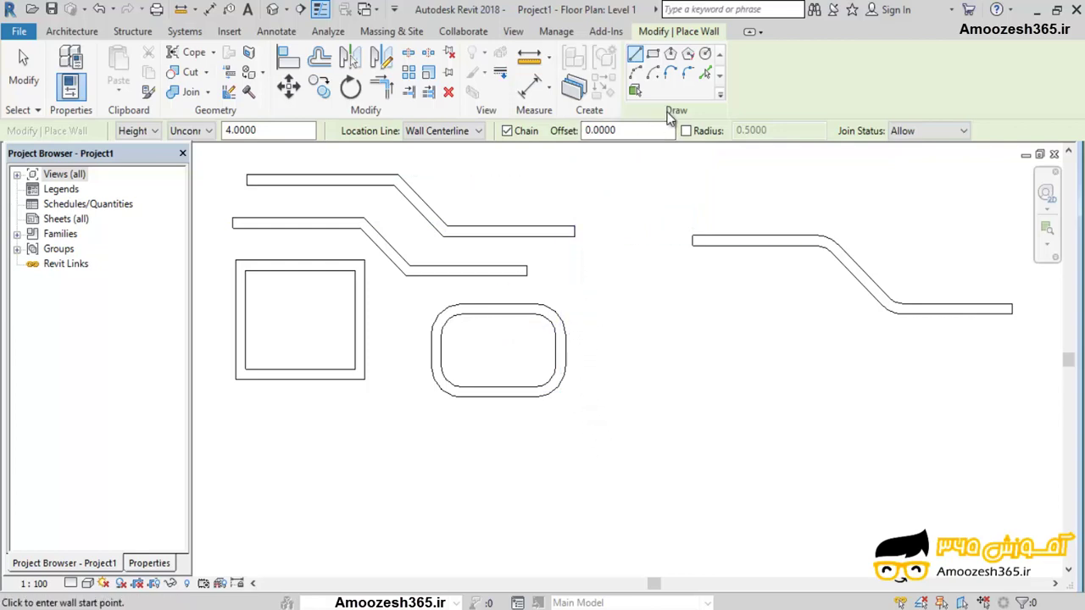
{"action": "key", "text": "Escape"}
Draw a sharp-cornered rectangular wall loop about 5.6 by 2.6 m in the empty space below the rounded wall chain
{"action": "left_click", "coordinate": [68, 61]}
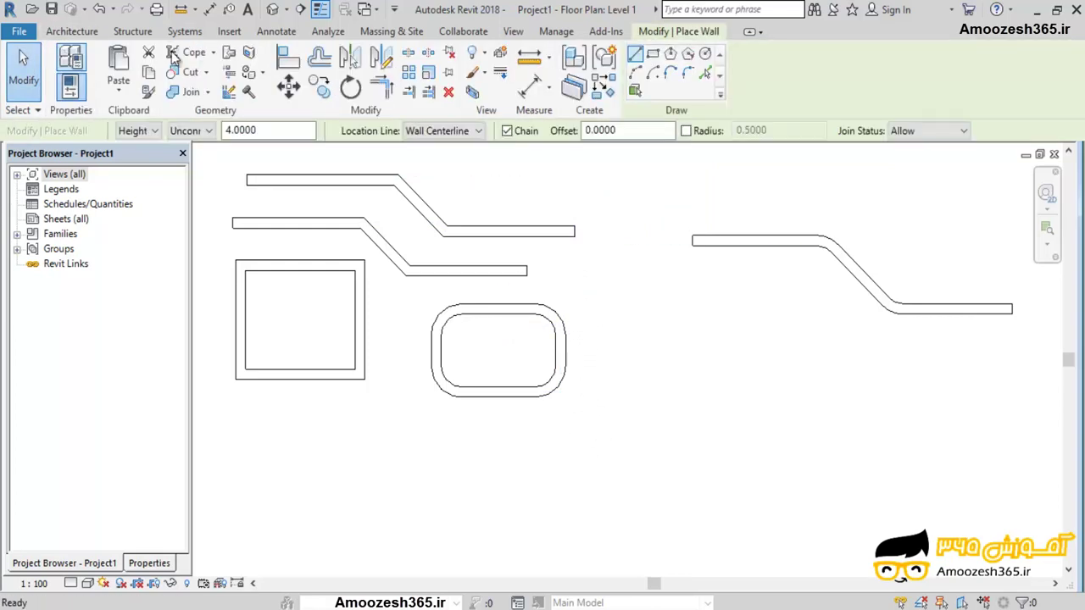
{"action": "left_click", "coordinate": [652, 54]}
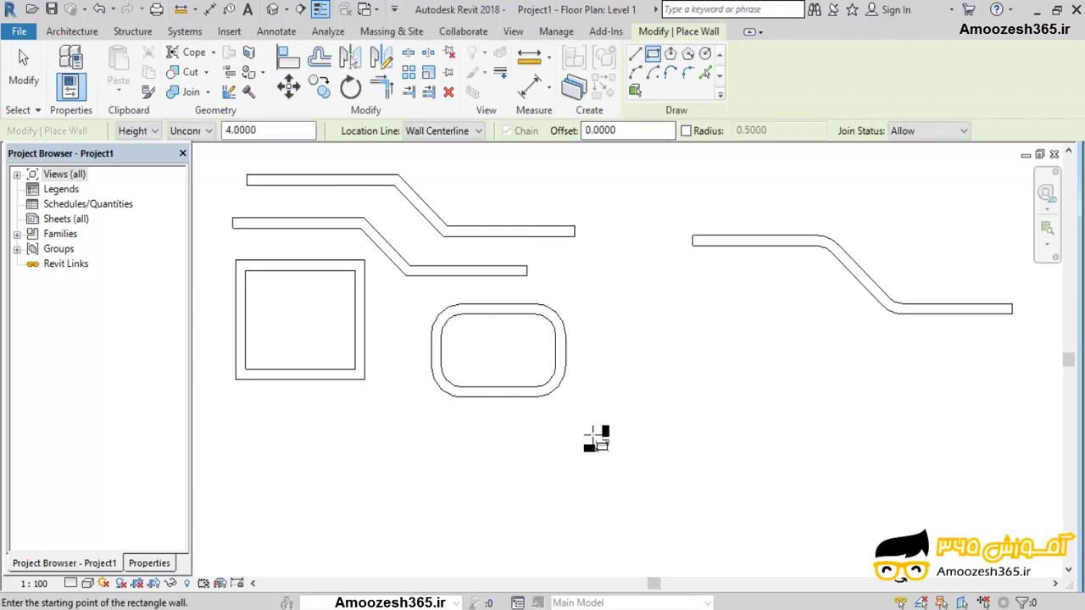
{"action": "left_click", "coordinate": [618, 391]}
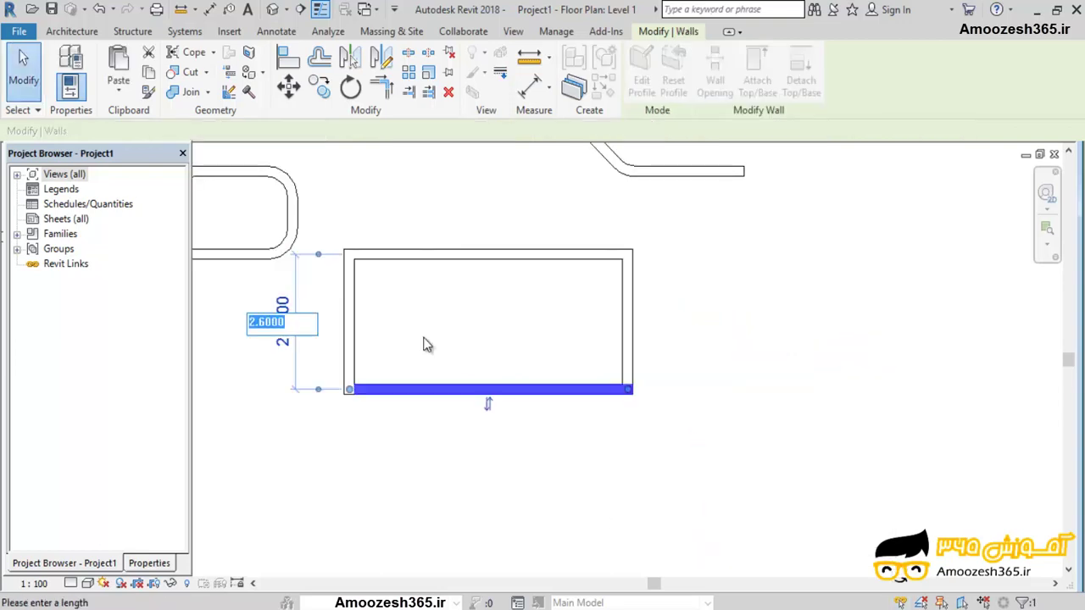
Set the large rectangular wall loop's centerline height to 6 m and its centerline width to 10 m
{"action": "type", "text": "6"}
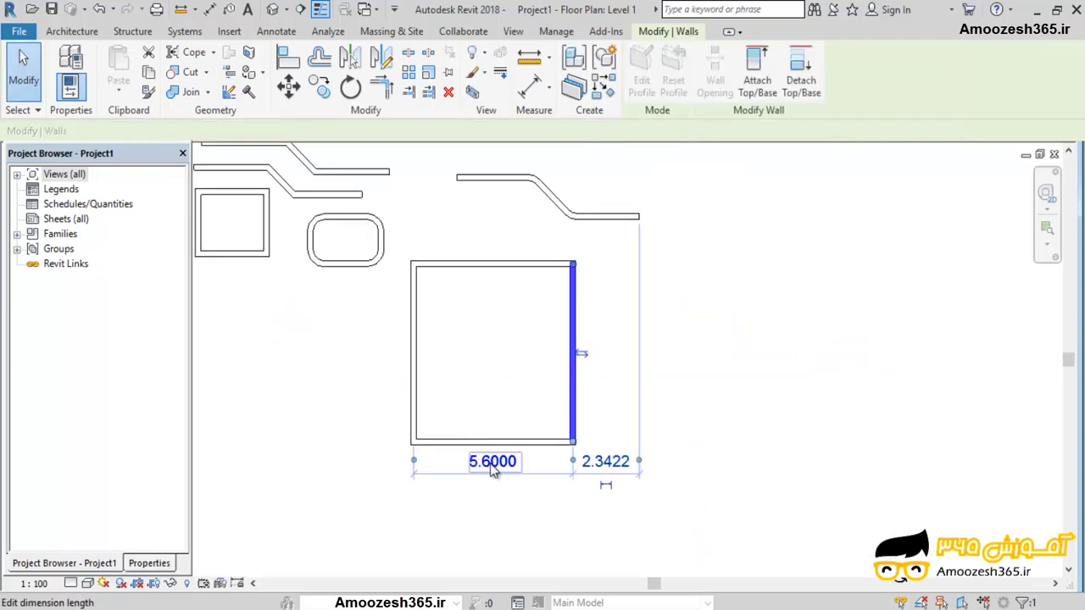
{"action": "left_click", "coordinate": [491, 466]}
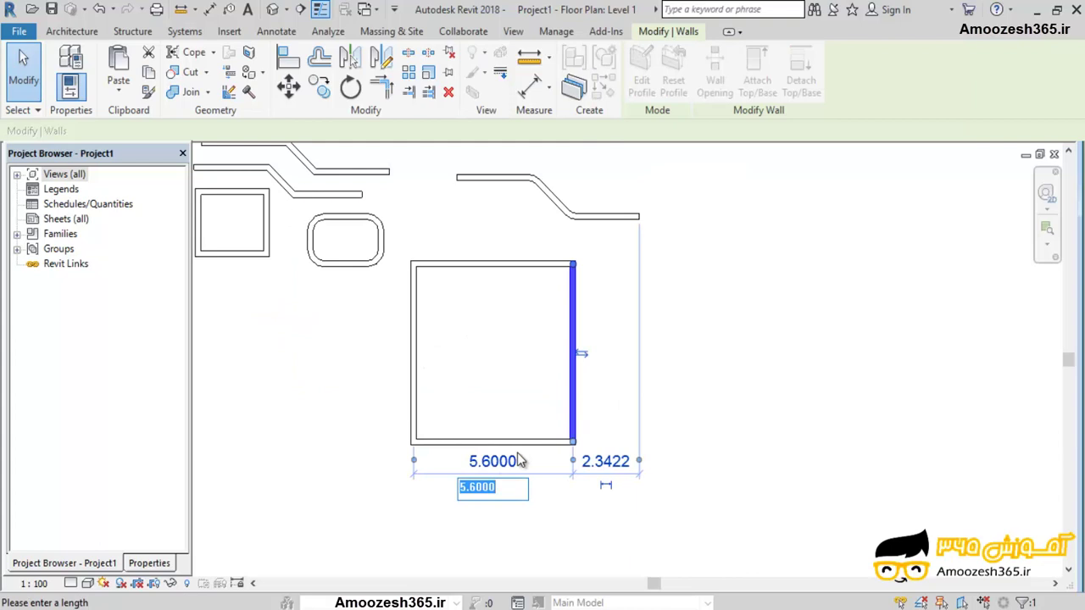
{"action": "type", "text": "10"}
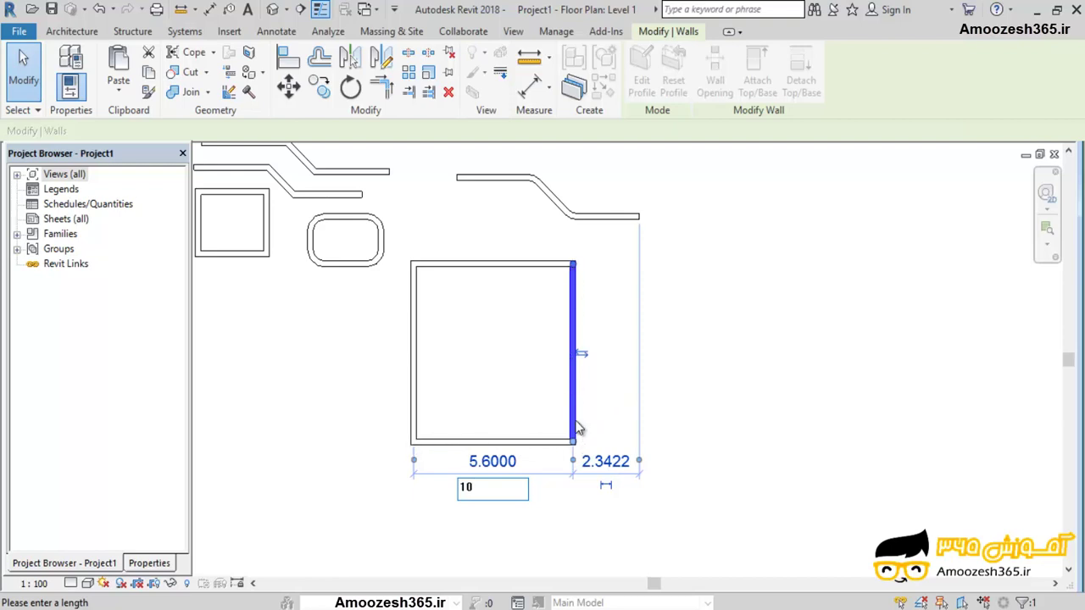
{"action": "key", "text": "Return"}
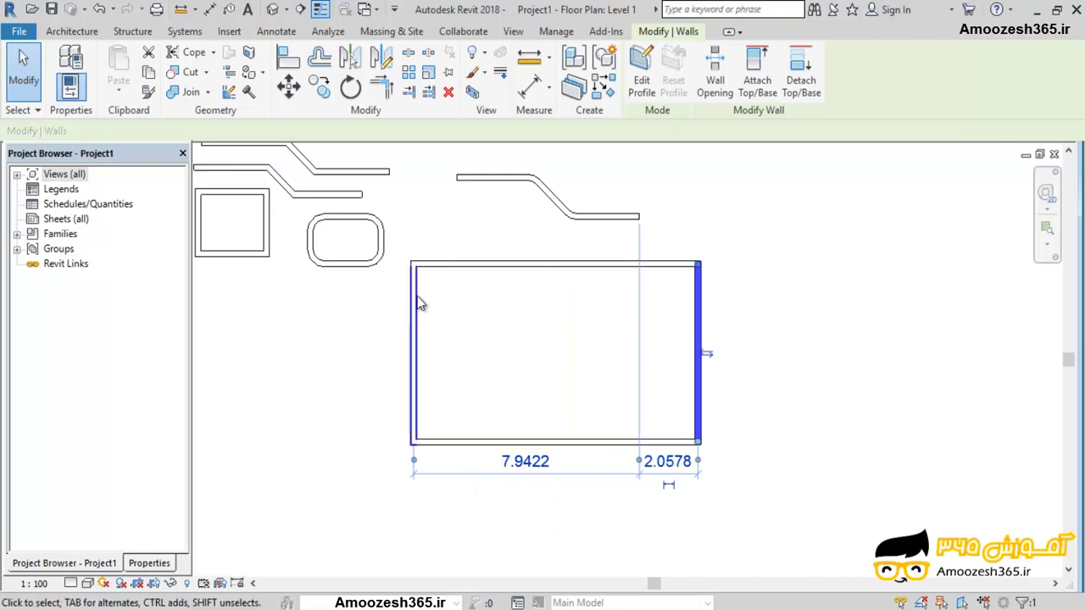
Check the large rectangle's height and width through the temporary dimensions of its upper and right-hand walls
{"action": "left_click", "coordinate": [519, 265]}
{"action": "left_click", "coordinate": [753, 362]}
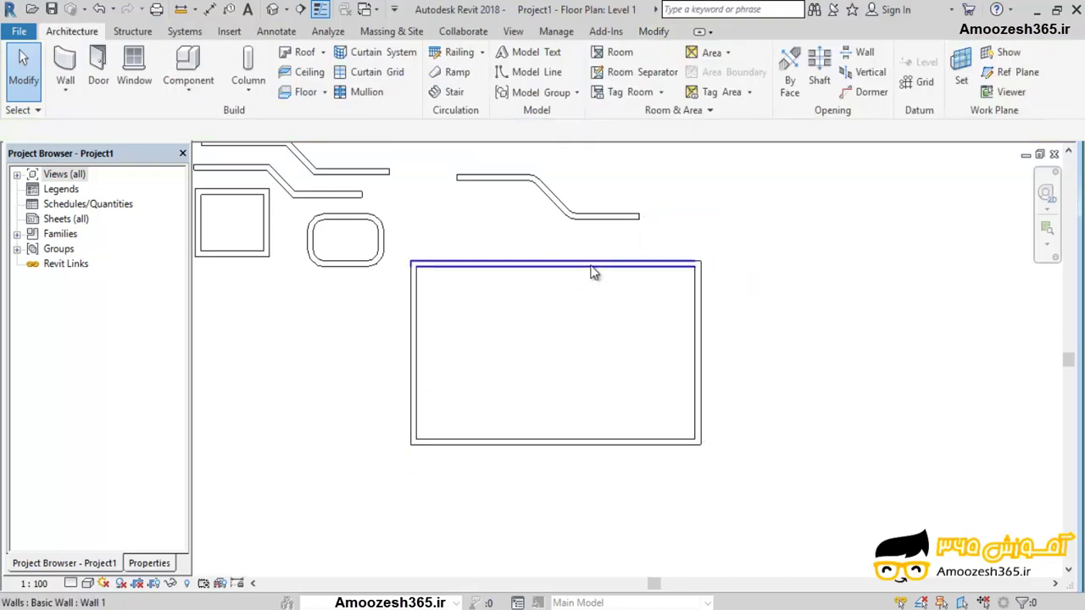
{"action": "left_click", "coordinate": [594, 269]}
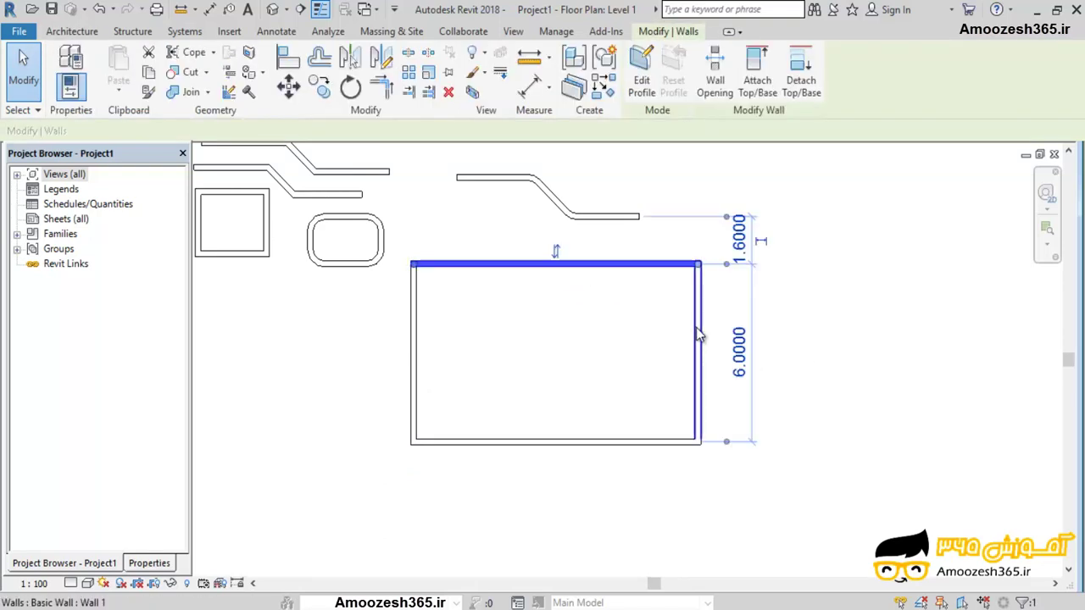
{"action": "left_click", "coordinate": [696, 369]}
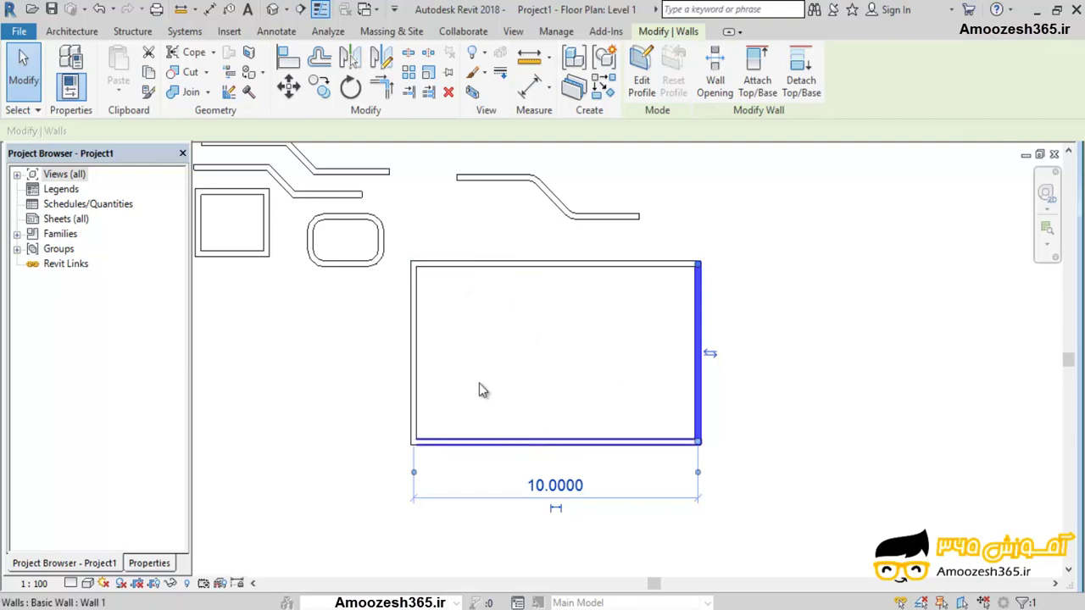
Add an aligned dimension beside the right-hand wall, spanning the outer faces of the rectangle's upper and lower walls
{"action": "left_click", "coordinate": [210, 10]}
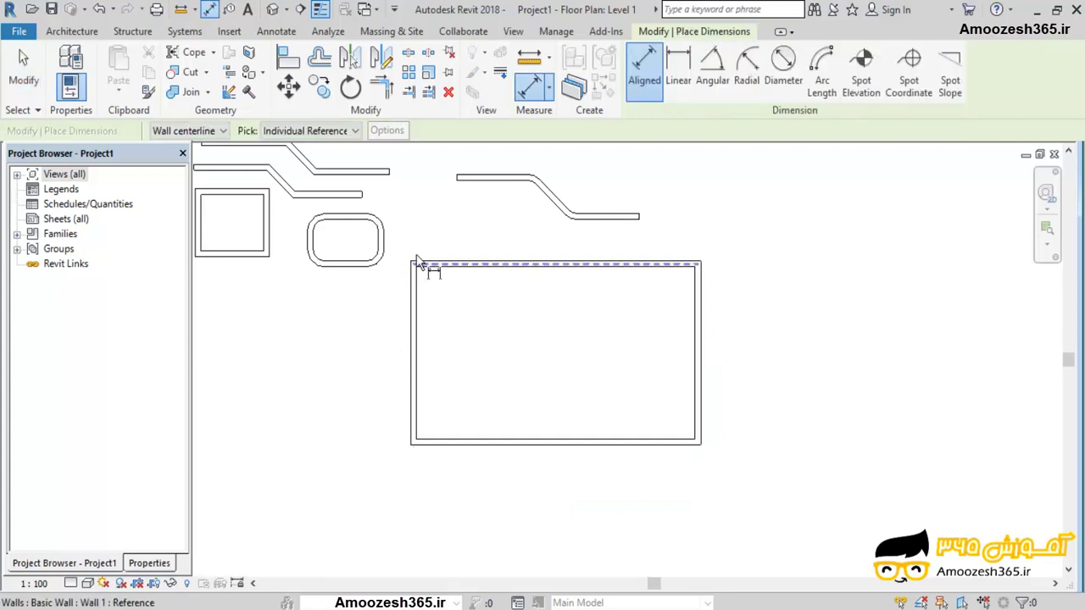
{"action": "scroll", "coordinate": [506, 255], "scroll_direction": "up", "scroll_amount": 3}
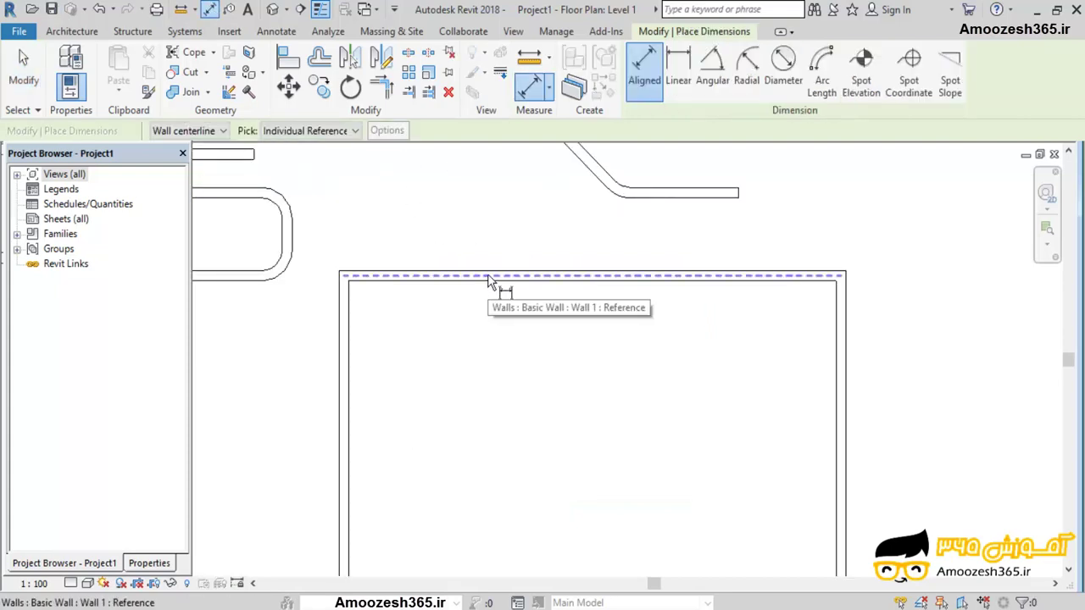
{"action": "left_click", "coordinate": [487, 281]}
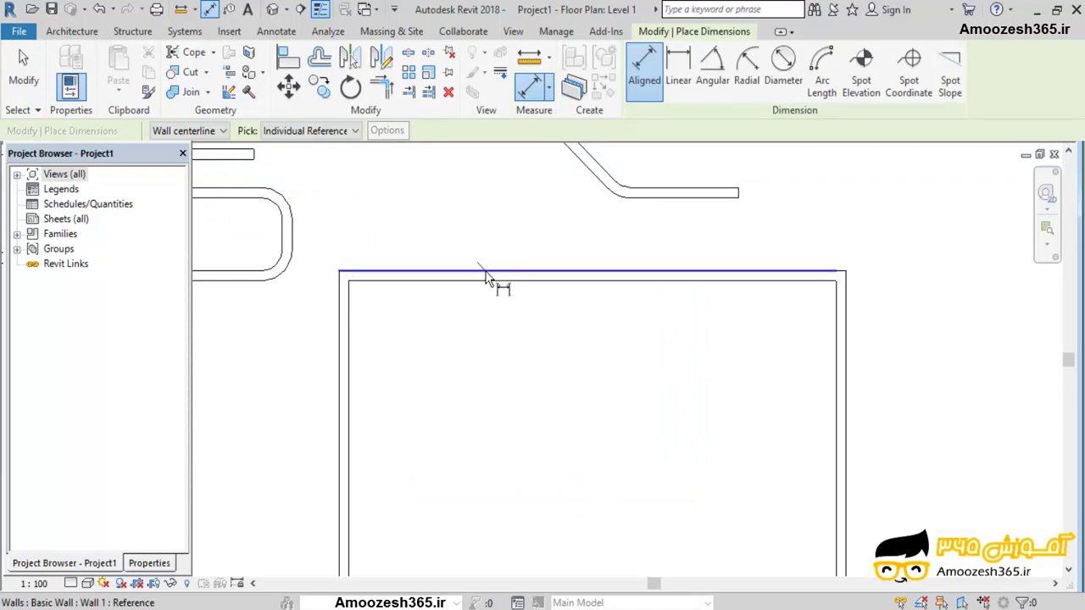
{"action": "scroll", "coordinate": [593, 382], "scroll_direction": "down", "scroll_amount": 1}
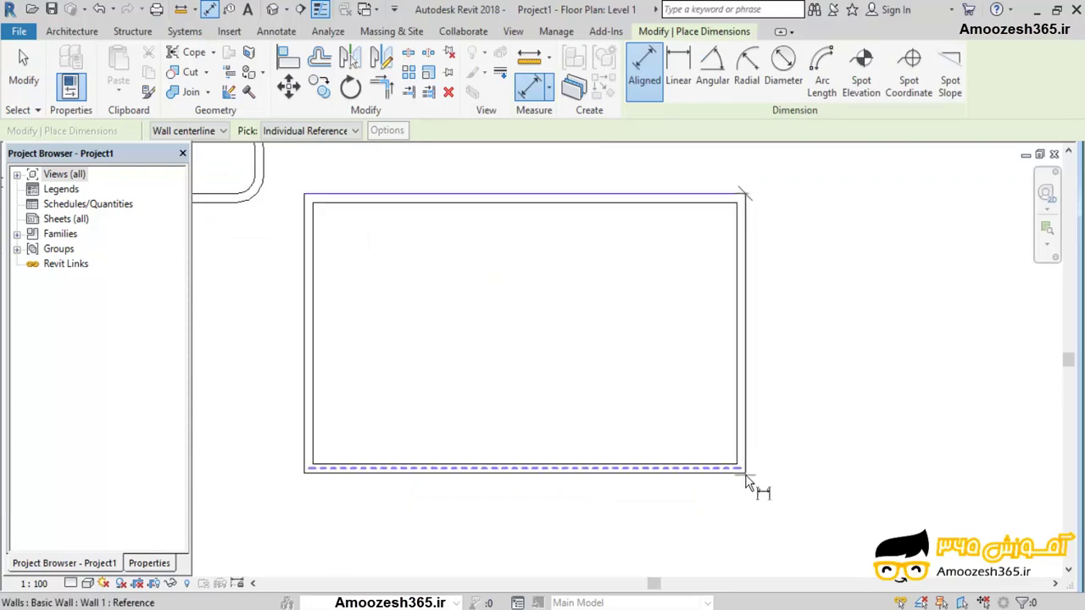
{"action": "left_click", "coordinate": [746, 483]}
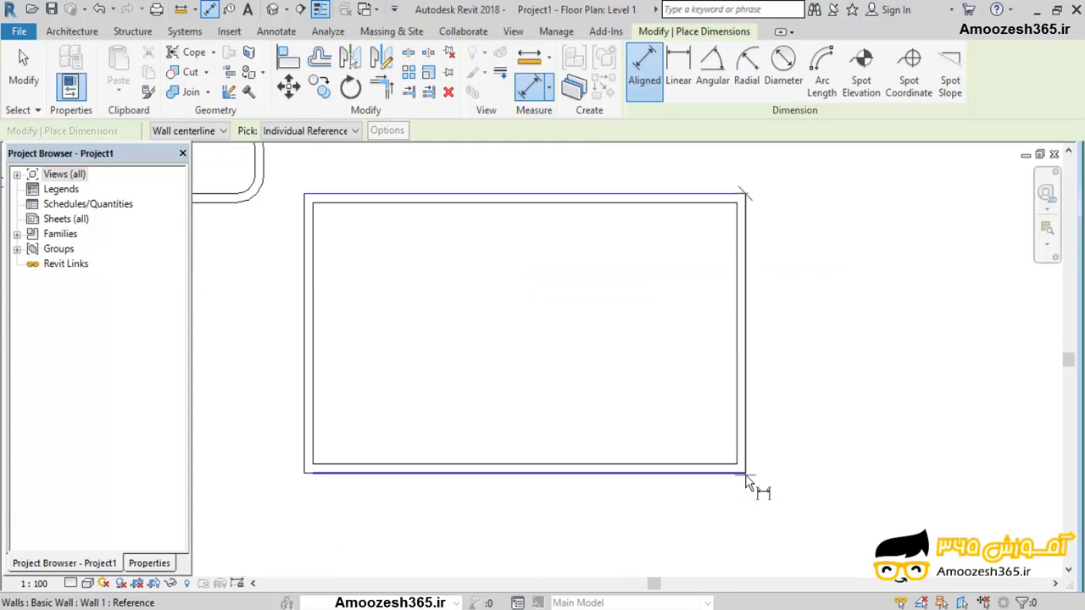
{"action": "left_click", "coordinate": [804, 473]}
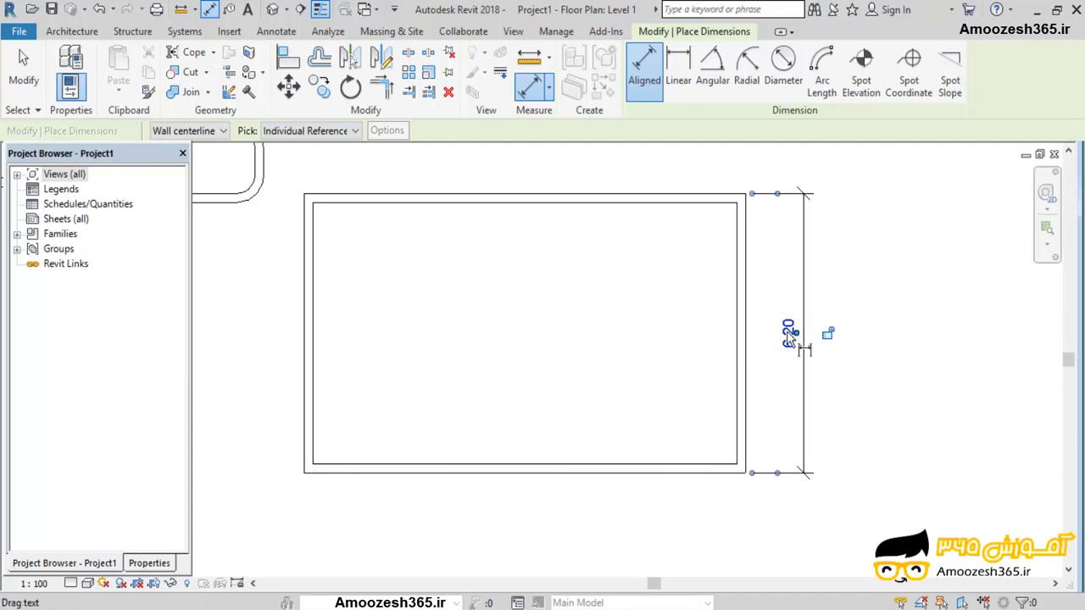
{"action": "key", "text": "Escape"}
{"action": "key", "text": "Escape"}
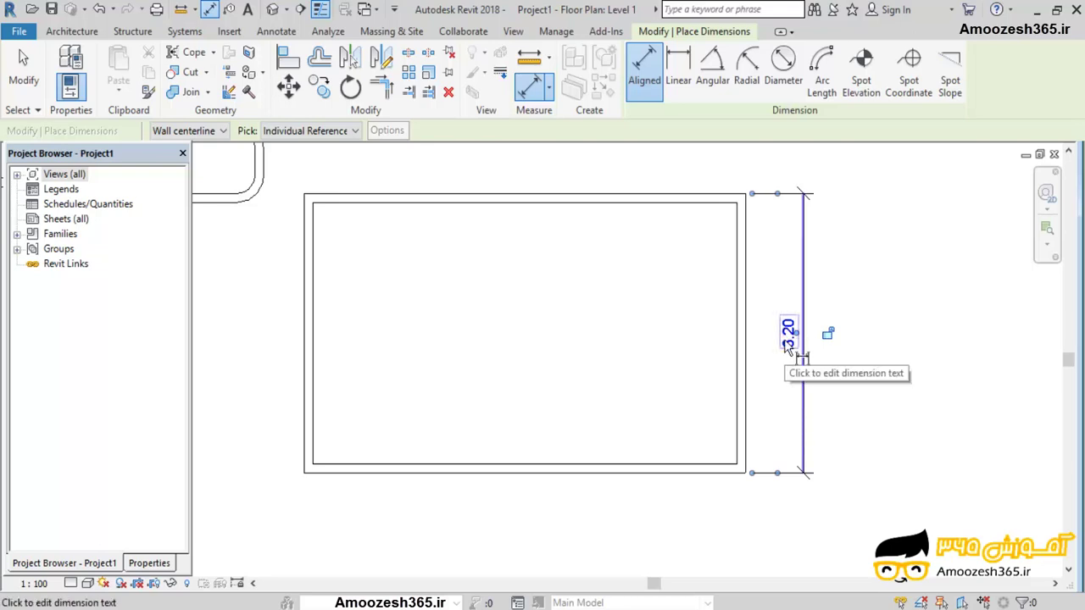
Set the lower wall's centerline distance from the upper wall to 6.2 m, and correct it to 5.80 m
{"action": "left_click", "coordinate": [743, 227]}
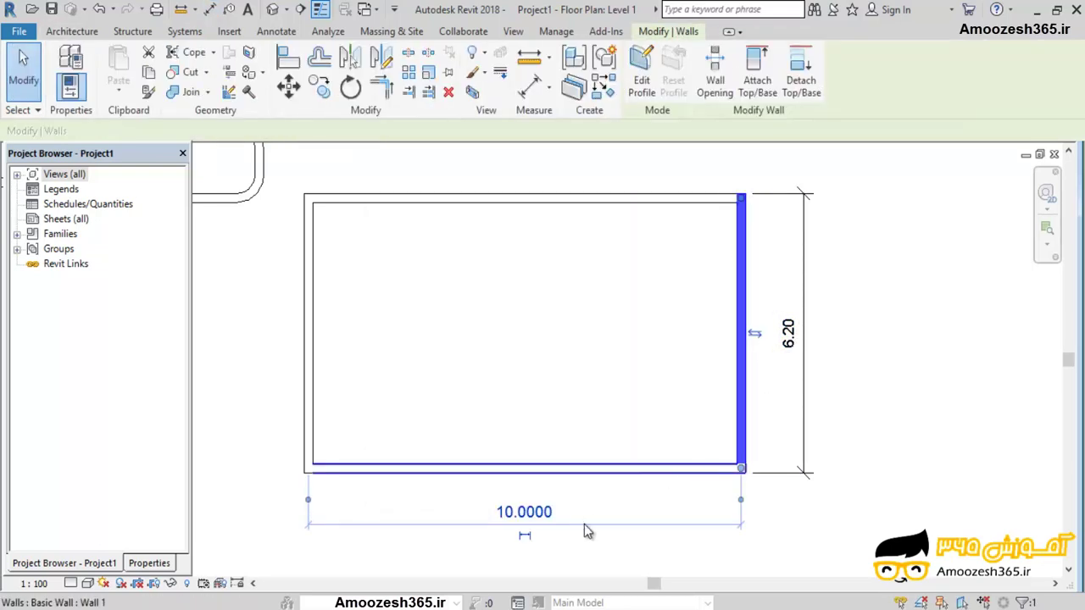
{"action": "left_click", "coordinate": [568, 470]}
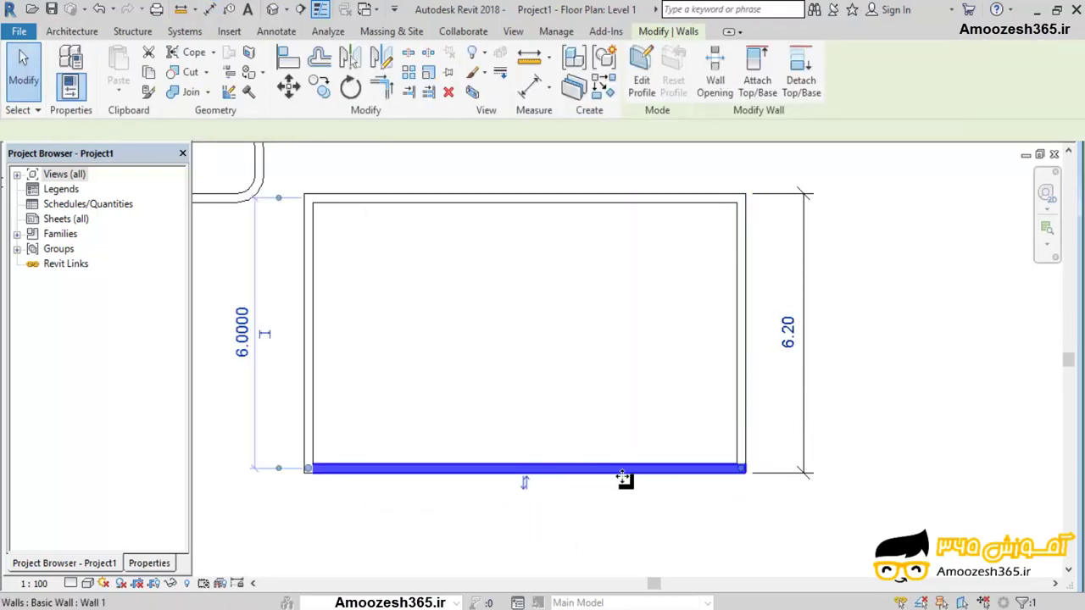
{"action": "left_click", "coordinate": [243, 333]}
{"action": "type", "text": "6.2"}
{"action": "key", "text": "Return"}
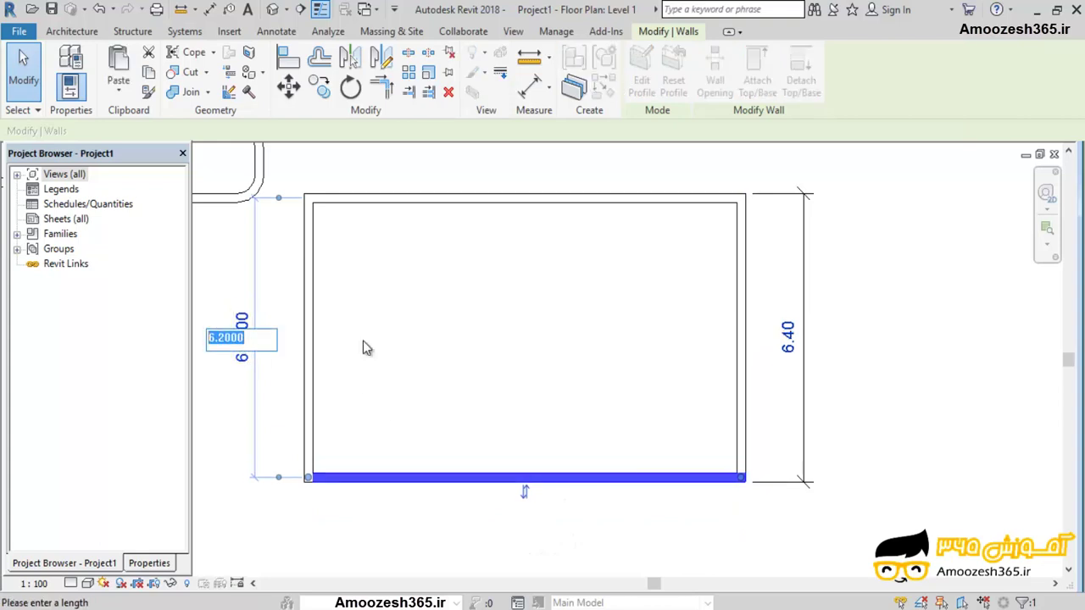
{"action": "type", "text": "5.80"}
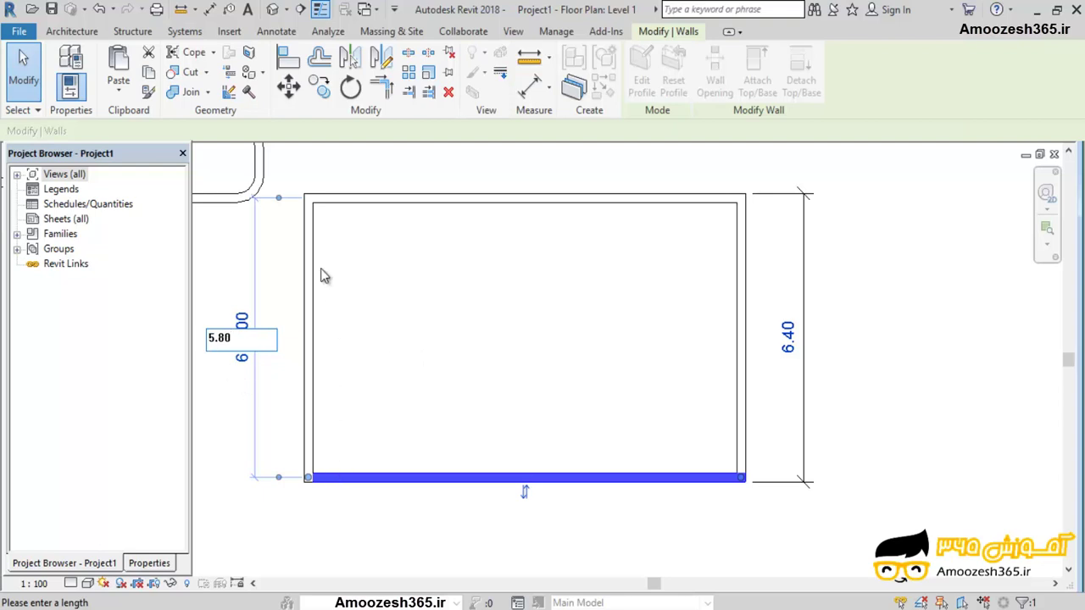
{"action": "key", "text": "Return"}
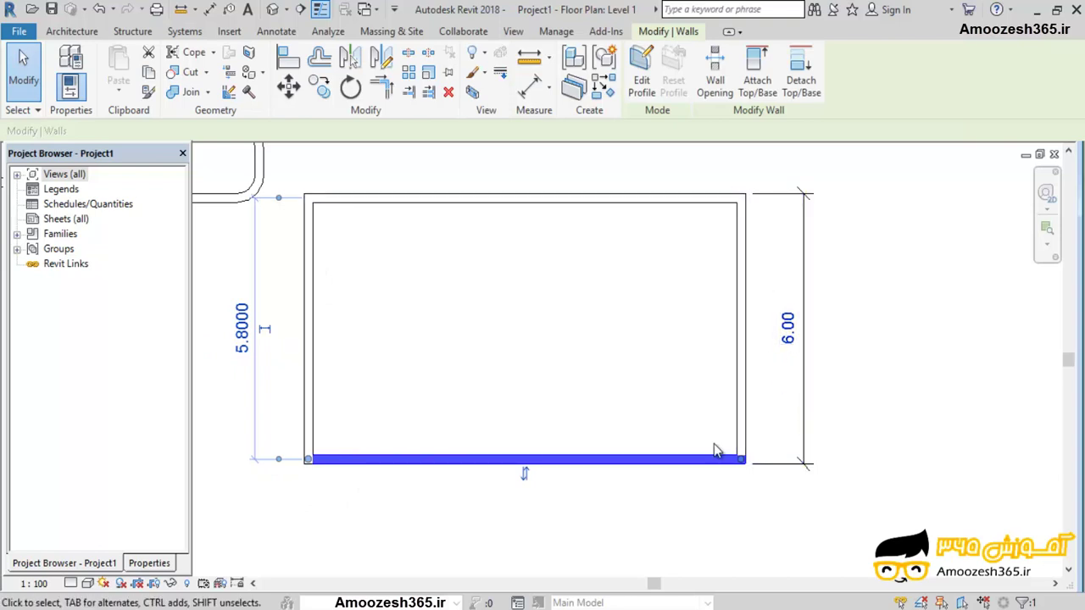
Add an aligned dimension below the rectangle, spanning the outer faces of its left-hand and right-hand walls
{"action": "left_click", "coordinate": [740, 254]}
{"action": "key", "text": "d"}
{"action": "key", "text": "i"}
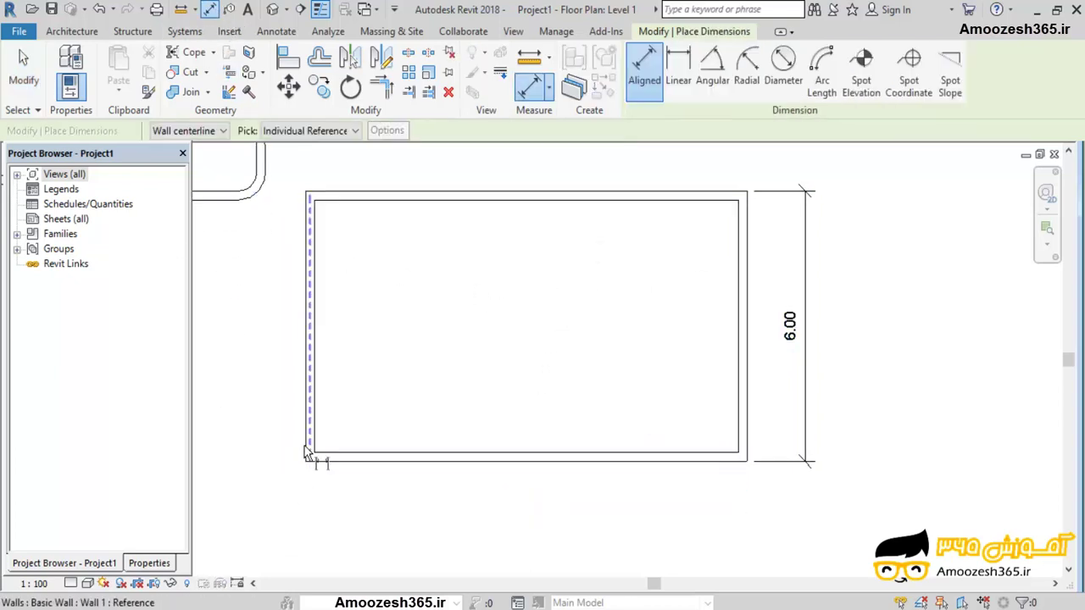
{"action": "left_click", "coordinate": [307, 447]}
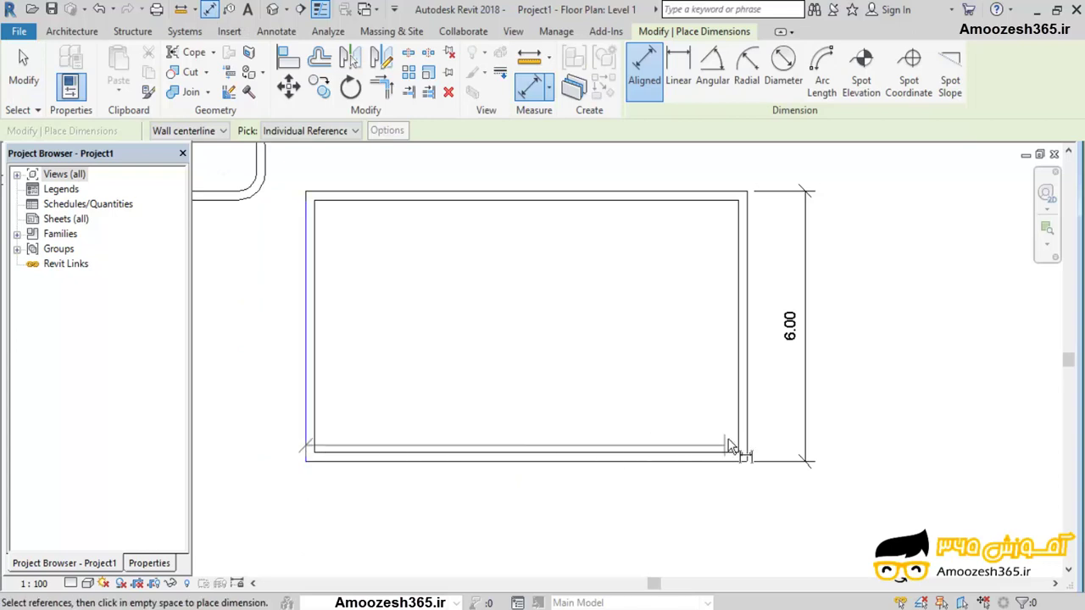
{"action": "left_click", "coordinate": [749, 434]}
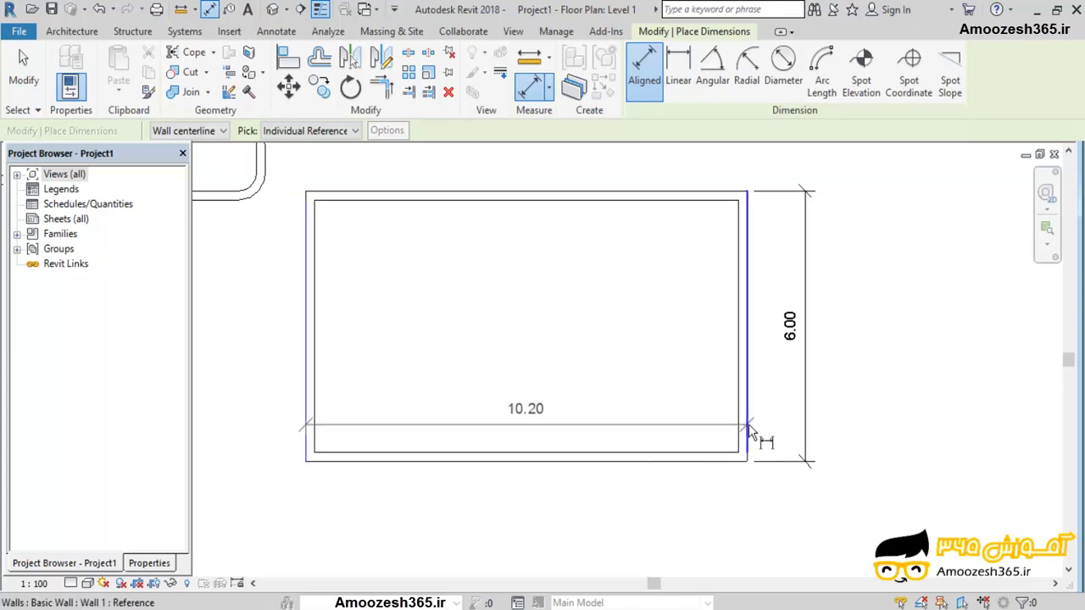
{"action": "left_click", "coordinate": [736, 510]}
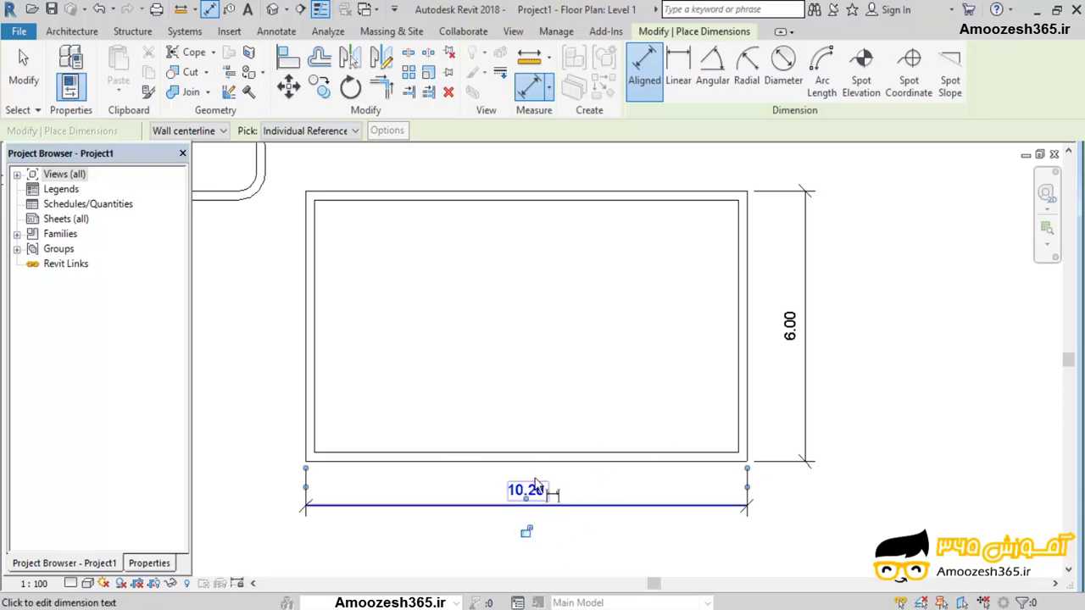
{"action": "key", "text": "Escape"}
{"action": "key", "text": "Escape"}
Set the left-hand wall's centerline distance from the right-hand wall to 9.80 m
{"action": "left_click", "coordinate": [320, 376]}
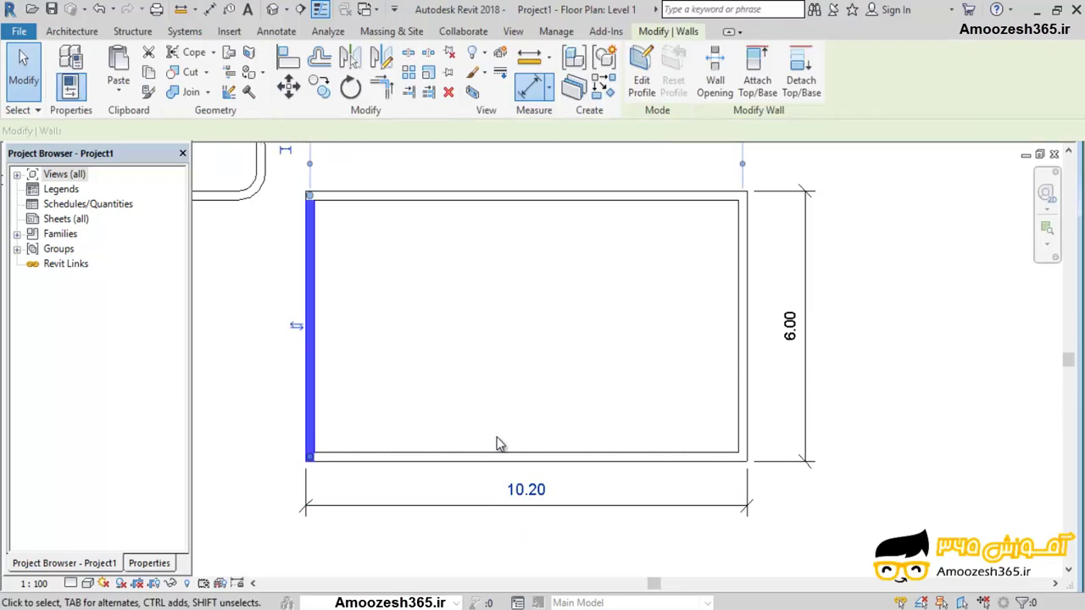
{"action": "scroll", "coordinate": [555, 401], "scroll_direction": "down", "scroll_amount": 2}
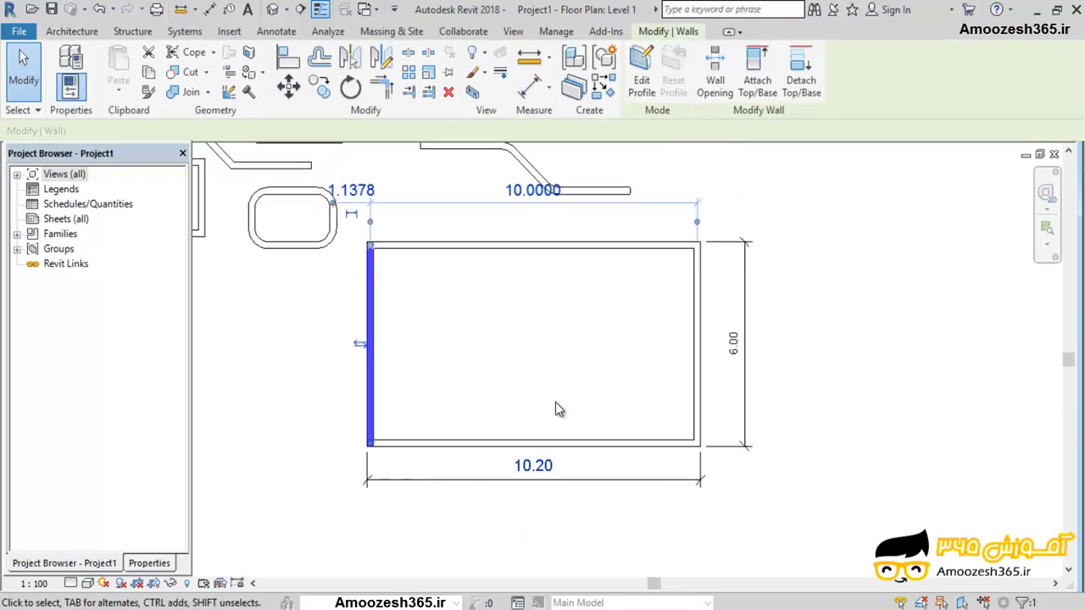
{"action": "left_click", "coordinate": [536, 217]}
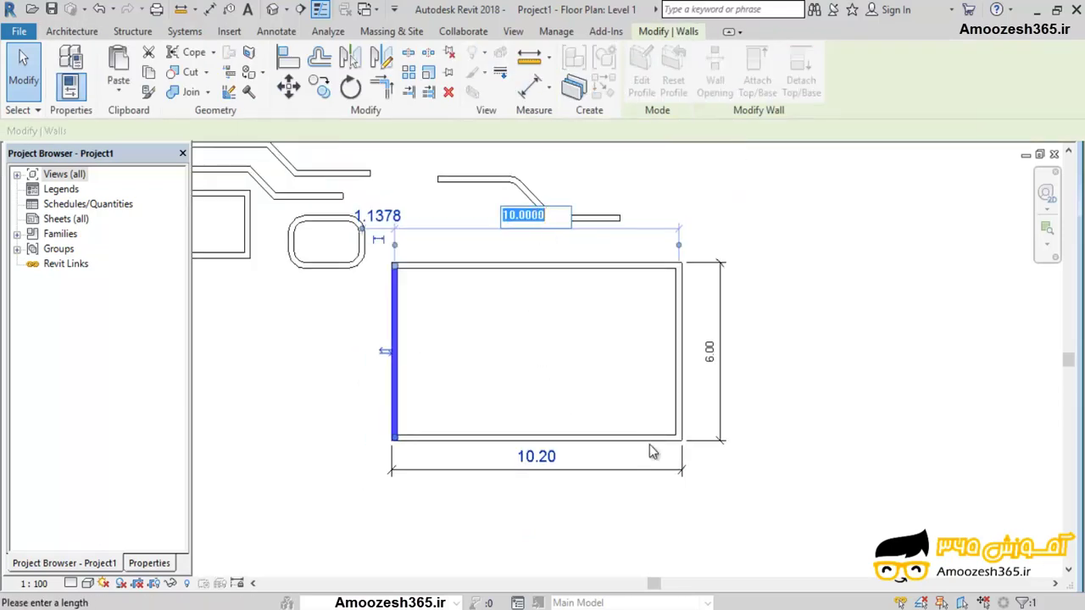
{"action": "type", "text": "9"}
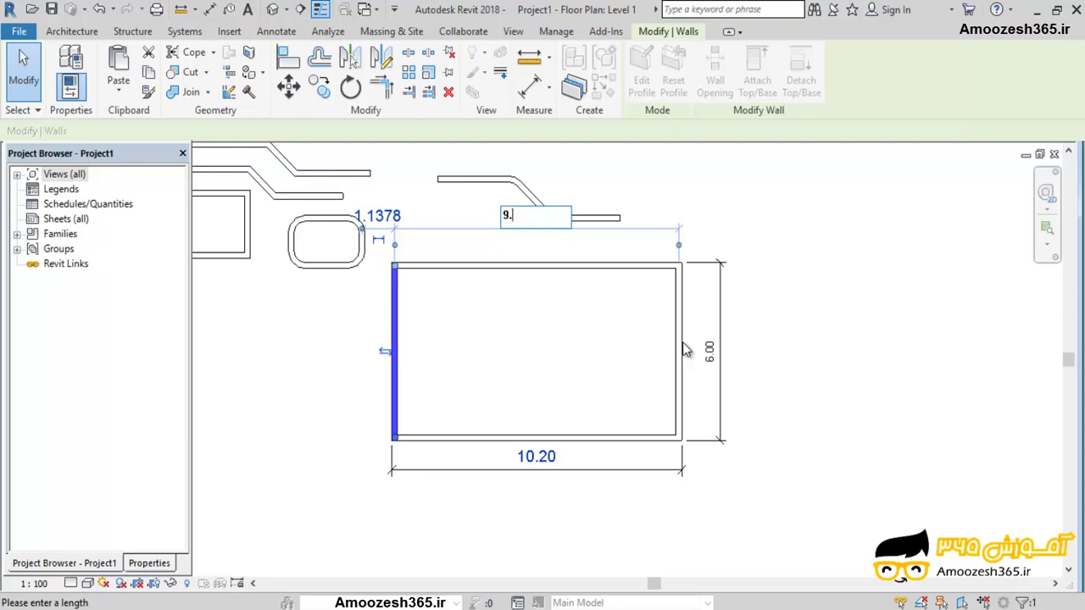
{"action": "type", "text": ".80"}
{"action": "key", "text": "Return"}
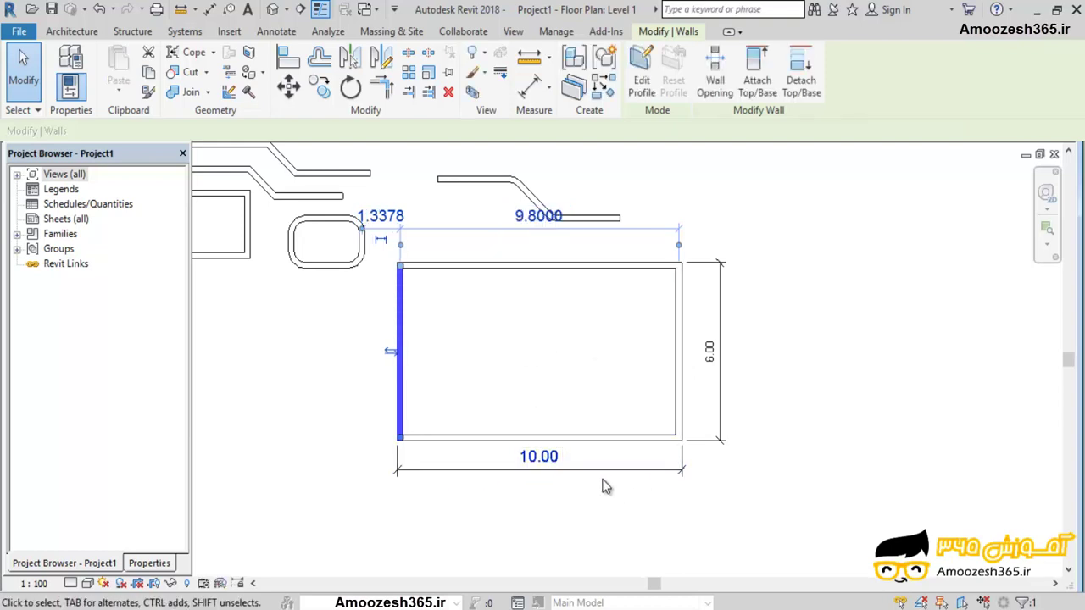
{"action": "left_click", "coordinate": [590, 514]}
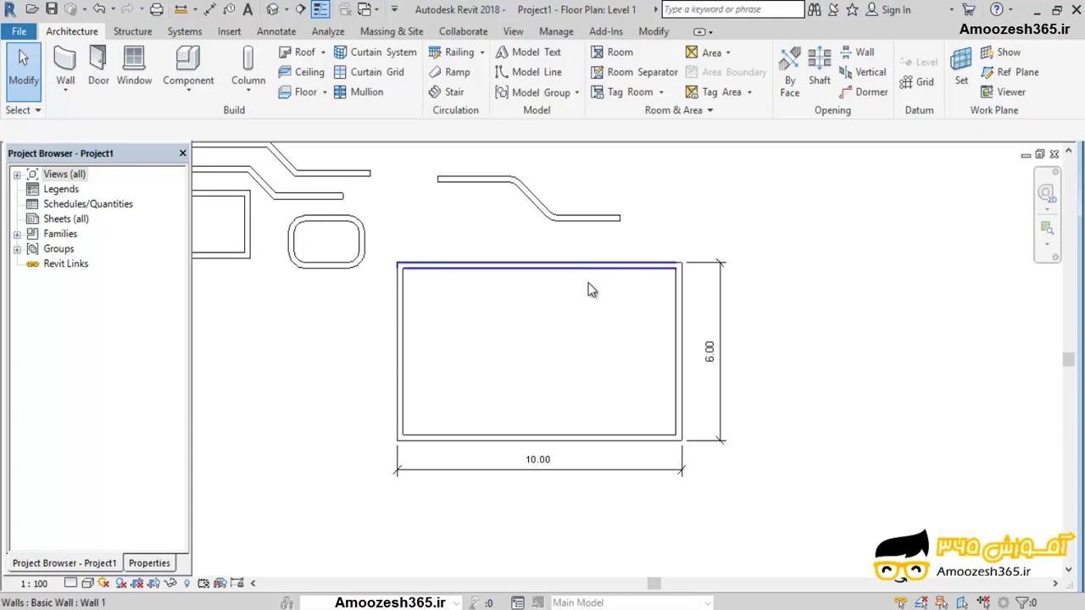
Draw a five-sided inscribed polygon wall loop with a radius of about 3.5 m to the right of the dimensioned rectangle
{"action": "left_click", "coordinate": [65, 66]}
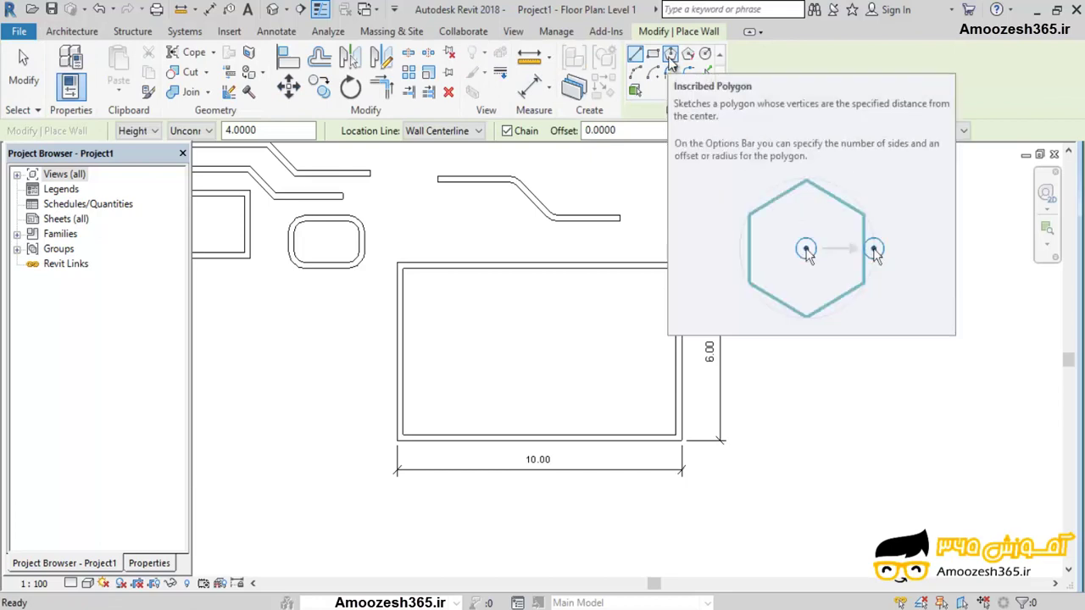
{"action": "left_click", "coordinate": [669, 55]}
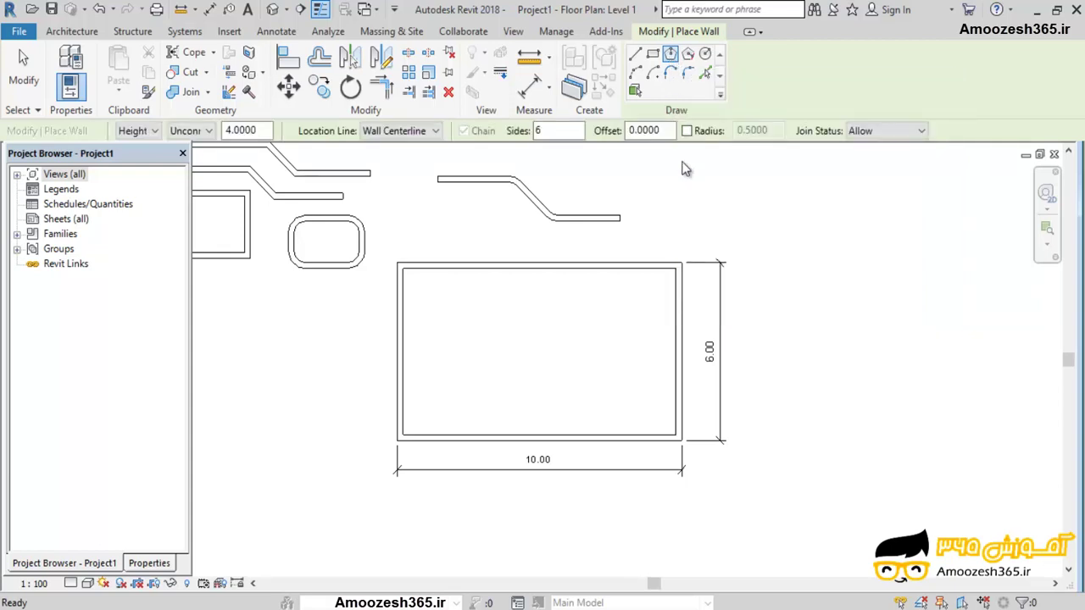
{"action": "double_click", "coordinate": [537, 130]}
{"action": "type", "text": "5"}
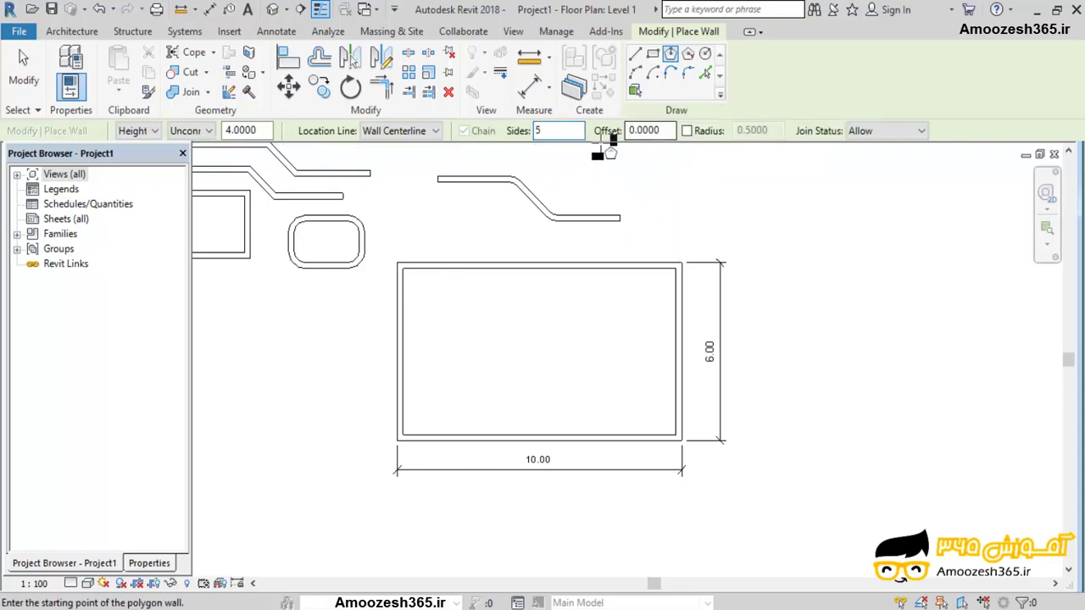
{"action": "left_click", "coordinate": [838, 321]}
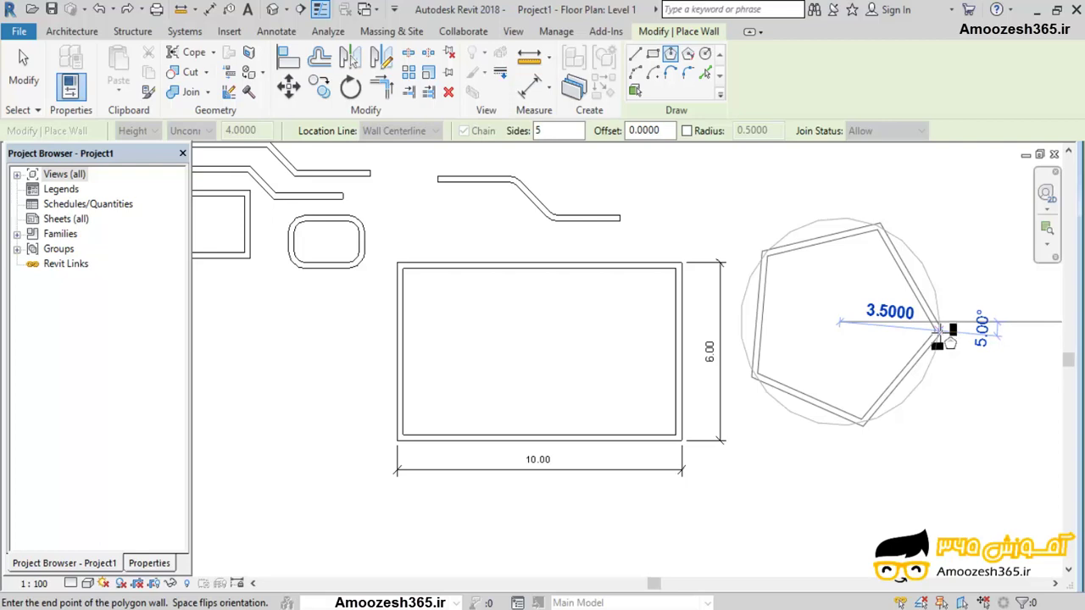
{"action": "left_click", "coordinate": [940, 331]}
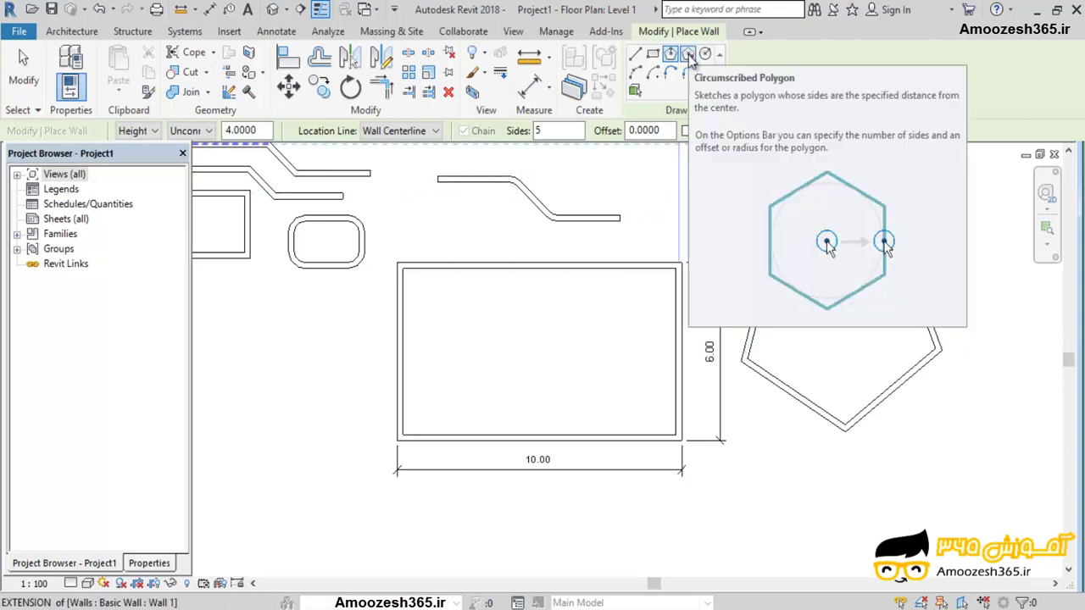
Draw a seven-sided circumscribed polygon wall loop with a radius of about 2.9 m to the left of the dimensioned rectangle
{"action": "left_click", "coordinate": [689, 54]}
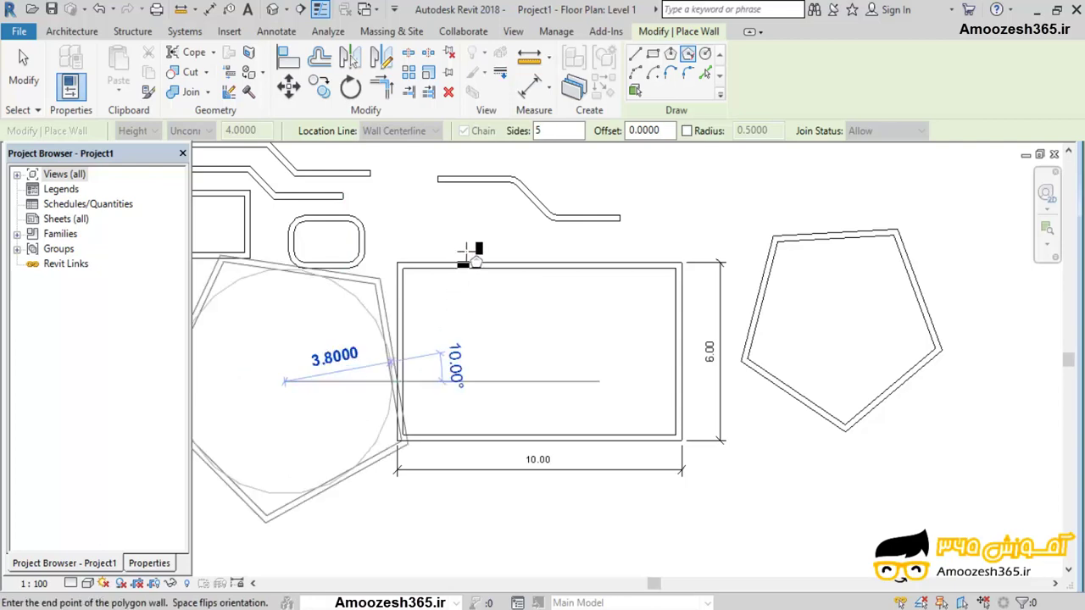
{"action": "left_click", "coordinate": [549, 130]}
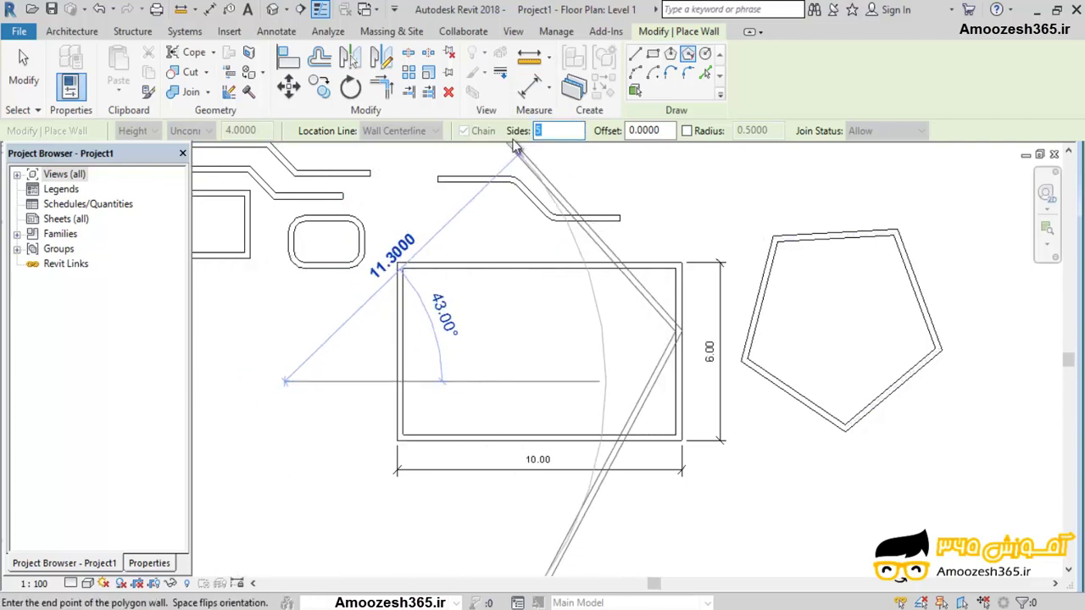
{"action": "type", "text": "7"}
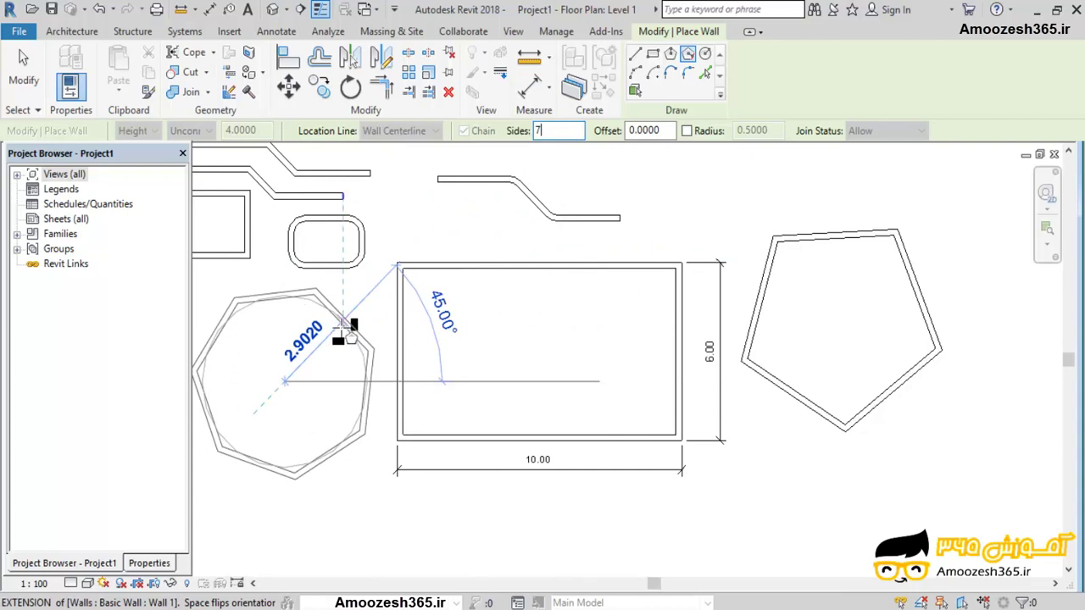
{"action": "left_click", "coordinate": [346, 326]}
{"action": "key", "text": "Escape"}
{"action": "key", "text": "Escape"}
{"action": "scroll", "coordinate": [699, 391], "scroll_direction": "down", "scroll_amount": 1}
Draw a circular wall of about 5 m radius beside the pentagon, and try a small second circle on its edge with radius 2 m
{"action": "left_click", "coordinate": [66, 64]}
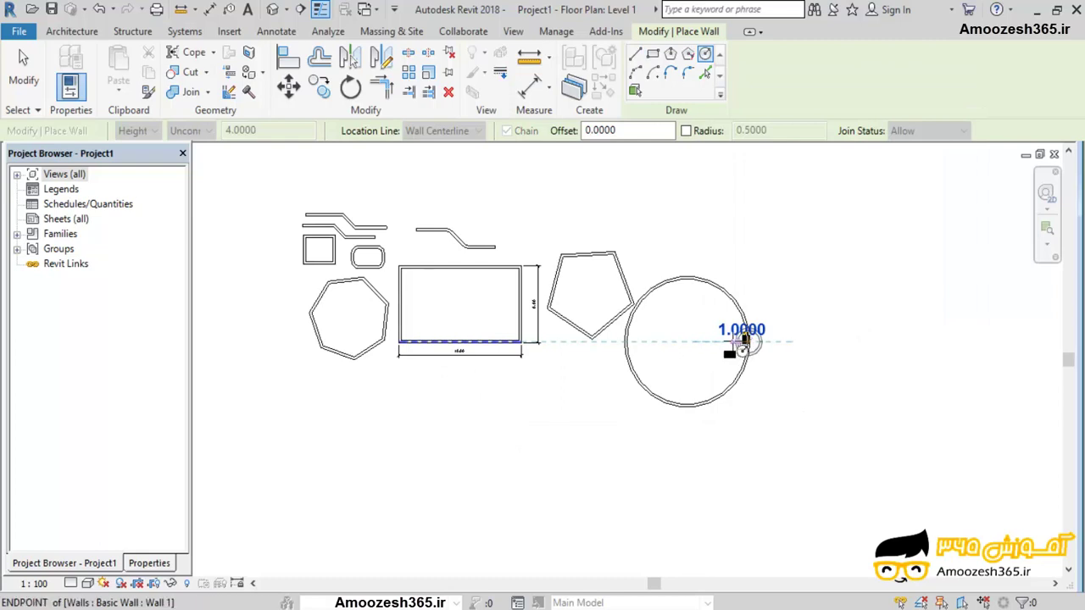
{"action": "left_click", "coordinate": [746, 342]}
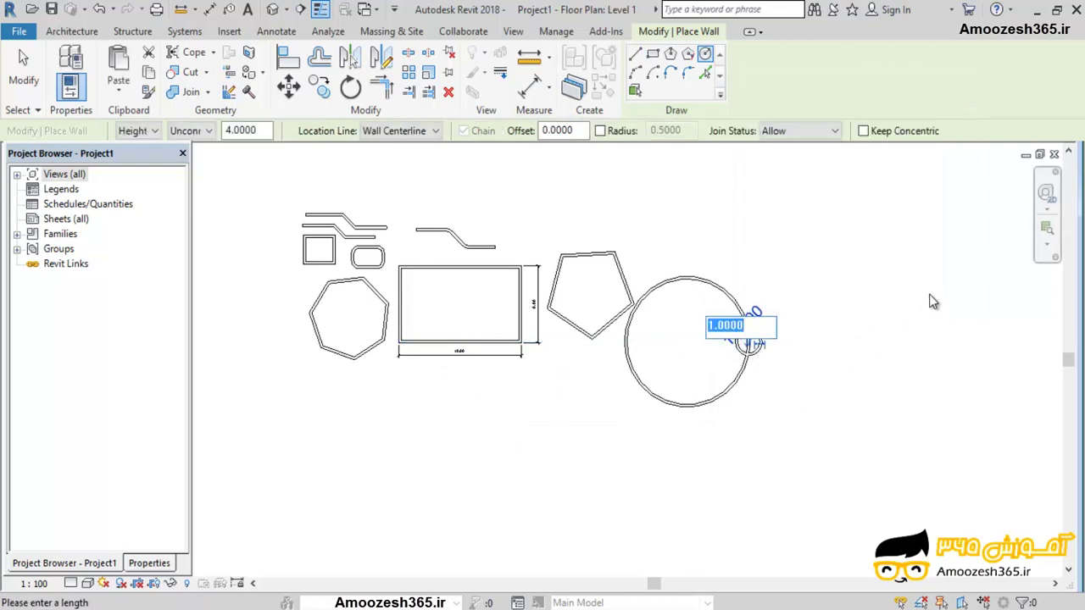
{"action": "type", "text": "5"}
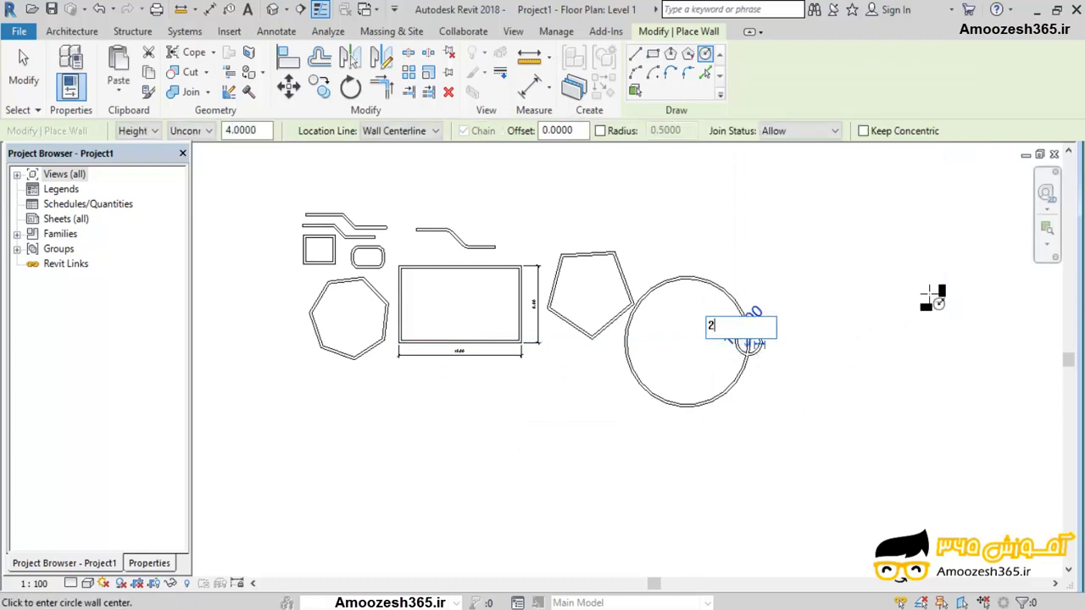
{"action": "key", "text": "Return"}
Set the large circular wall's radius to 3 m
{"action": "left_click", "coordinate": [693, 310]}
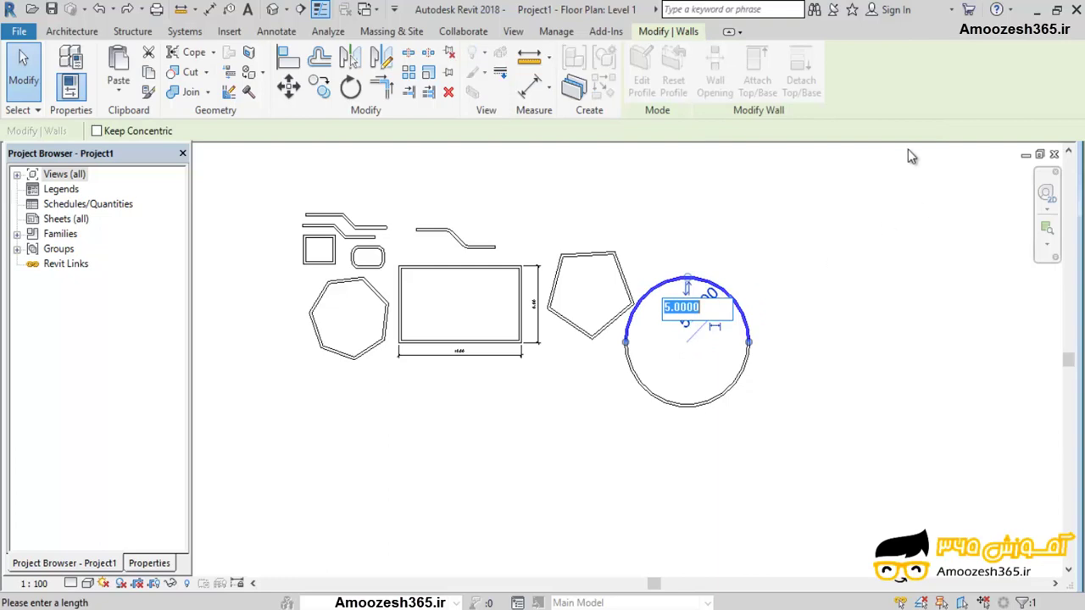
{"action": "type", "text": "3"}
{"action": "key", "text": "Return"}
{"action": "key", "text": "Escape"}
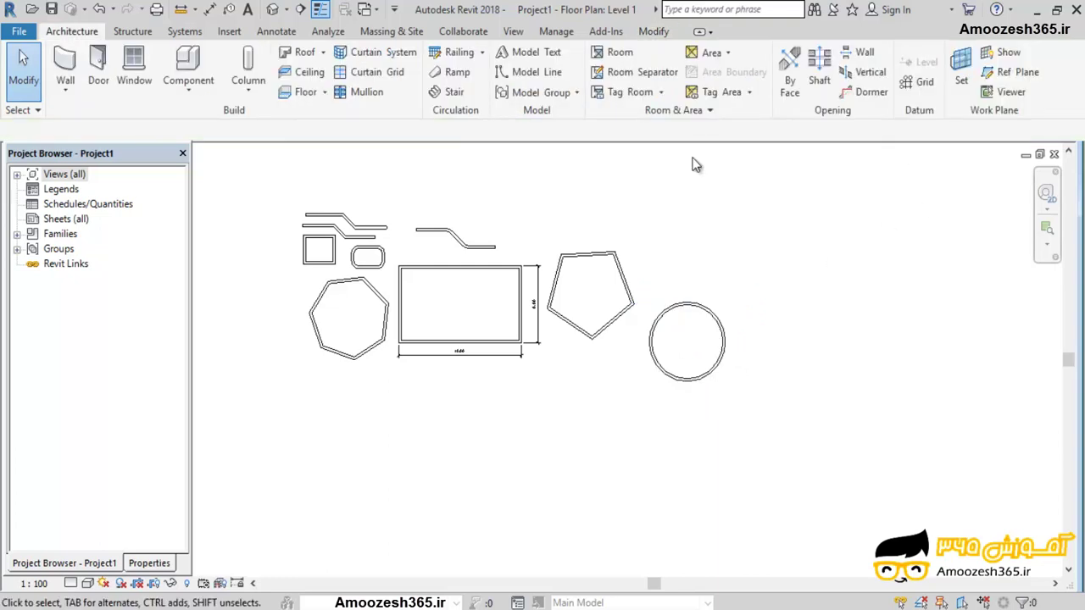
Draw a start-end-radius arc wall between the rectangle's two lower corners, bulging downward below the horizontal dimension
{"action": "left_click", "coordinate": [66, 58]}
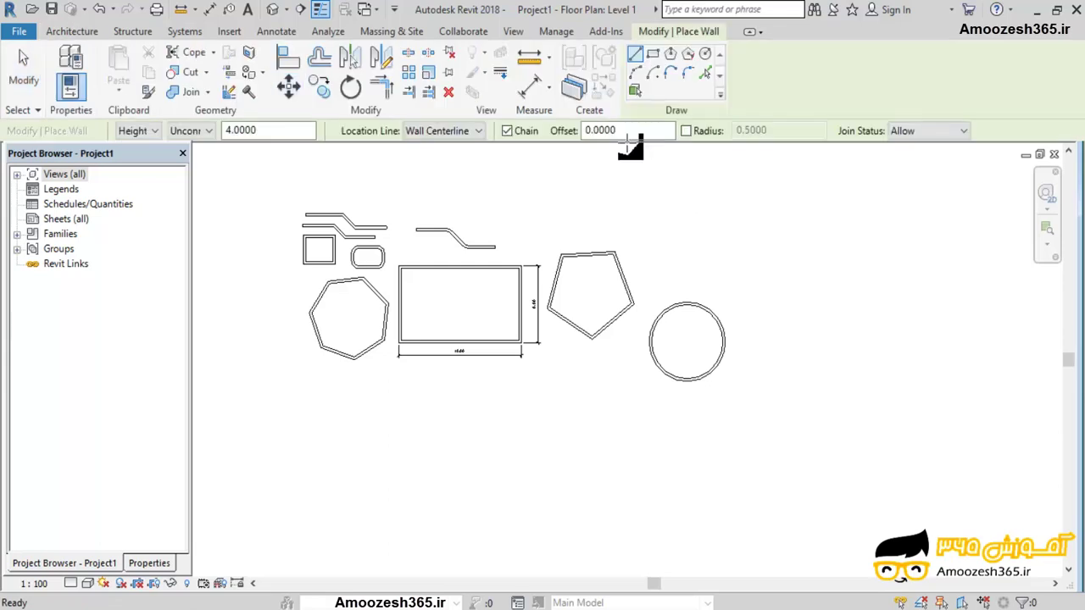
{"action": "left_click", "coordinate": [636, 74]}
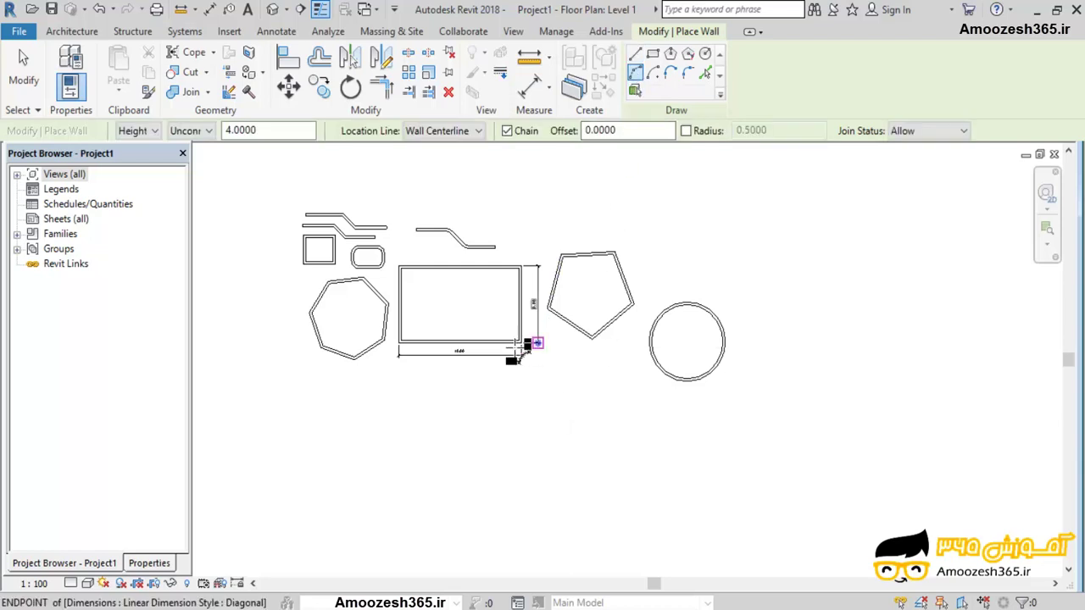
{"action": "scroll", "coordinate": [448, 343], "scroll_direction": "up", "scroll_amount": 3}
{"action": "left_click", "coordinate": [594, 341]}
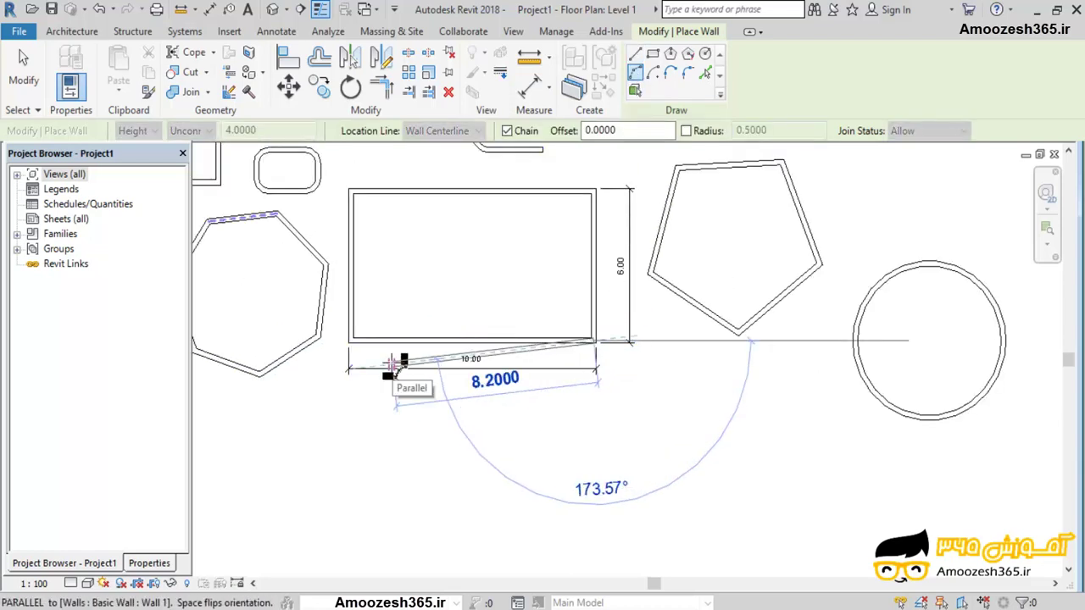
{"action": "left_click", "coordinate": [349, 341]}
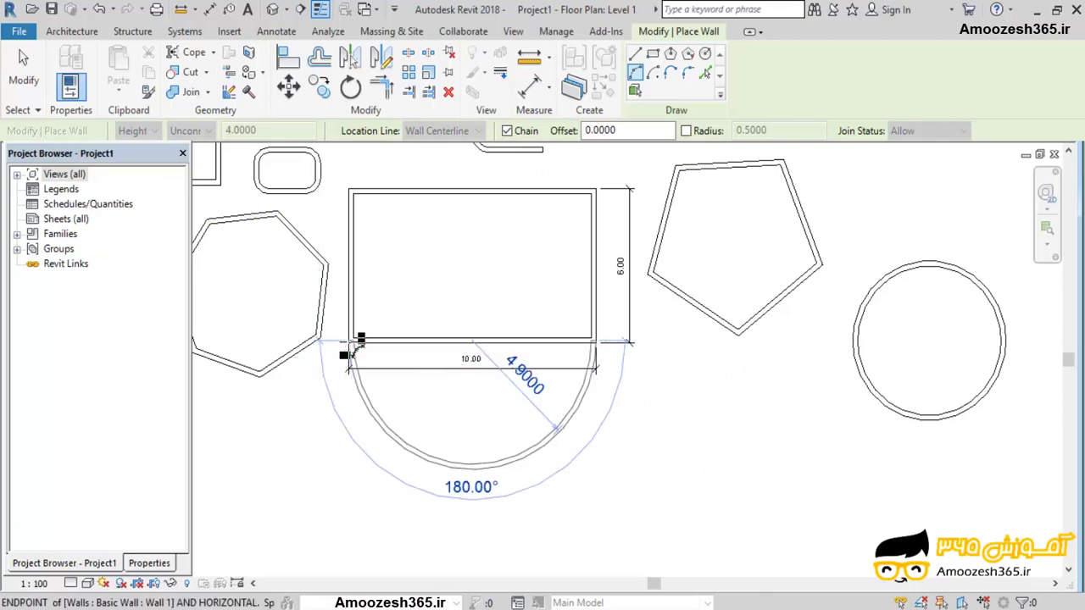
{"action": "left_click", "coordinate": [450, 434]}
{"action": "key", "text": "Escape"}
{"action": "key", "text": "Escape"}
{"action": "middle_click_drag", "start_coordinate": [449, 434], "coordinate": [513, 434]}
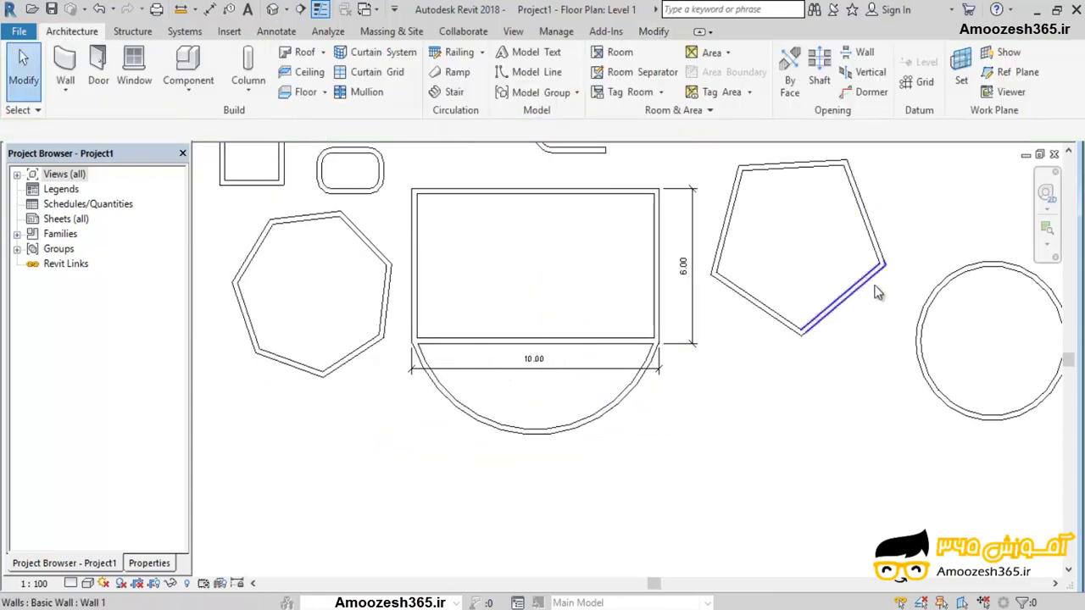
Draw a center-ends arc wall below the rectangle with a radius of about 3.9 m and a sweep angle of 120°
{"action": "left_click", "coordinate": [73, 67]}
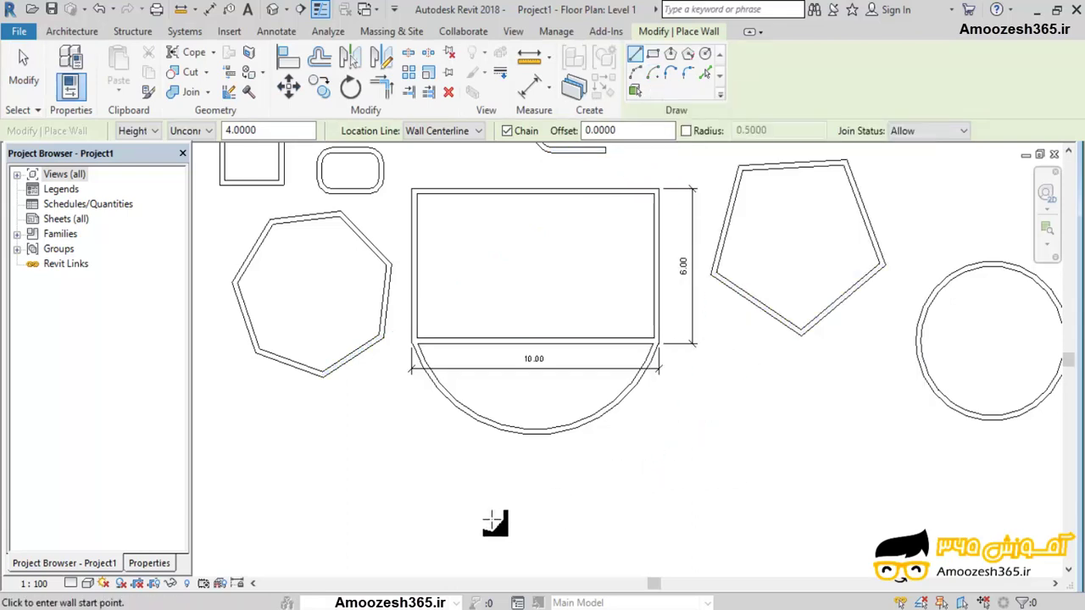
{"action": "left_click", "coordinate": [627, 499]}
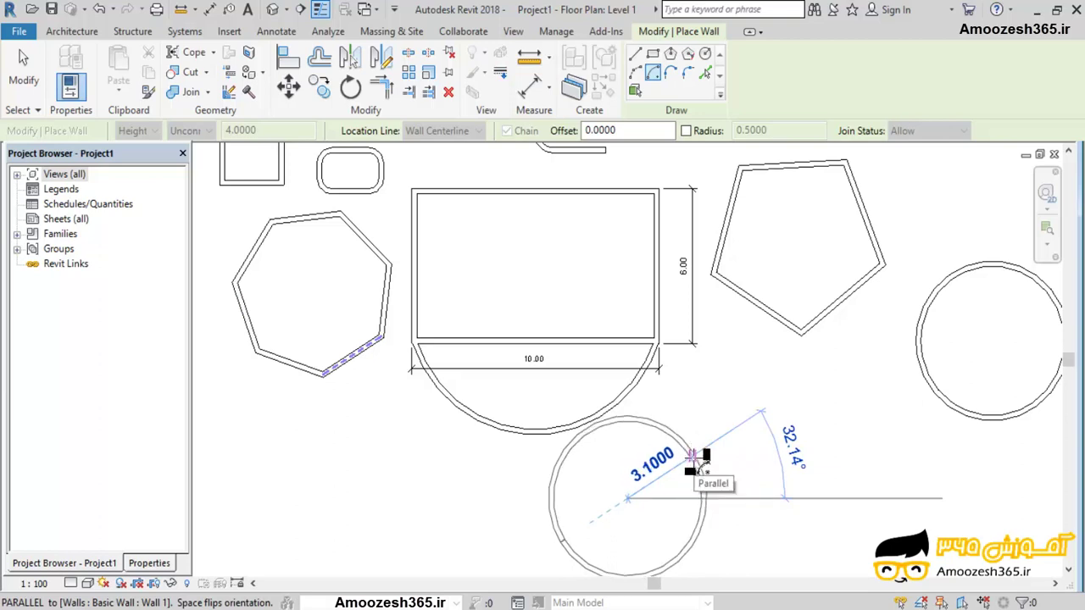
{"action": "left_click", "coordinate": [725, 499]}
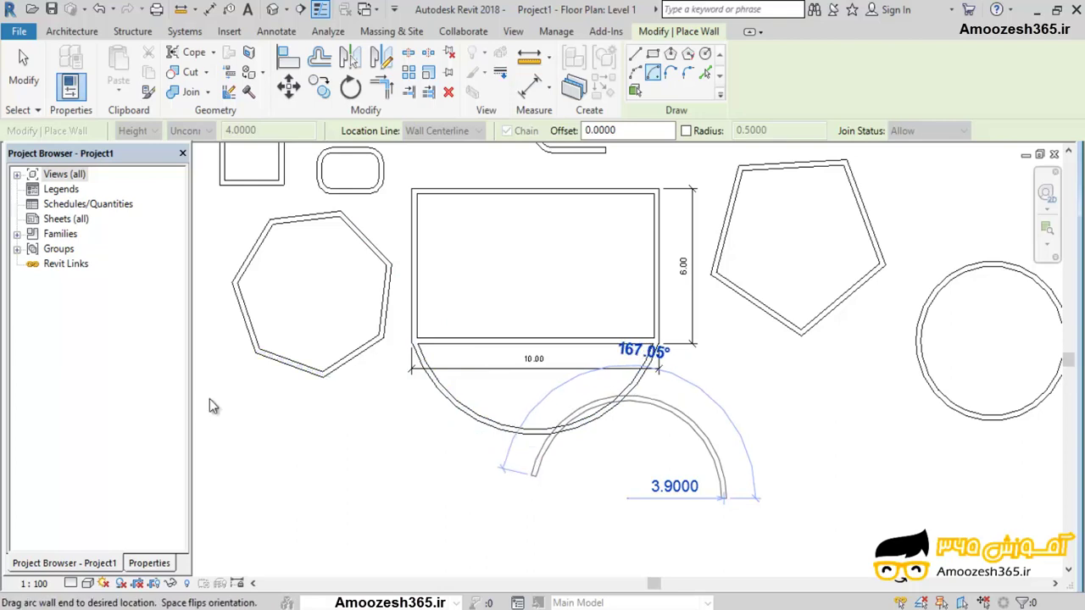
{"action": "type", "text": "120"}
{"action": "key", "text": "Return"}
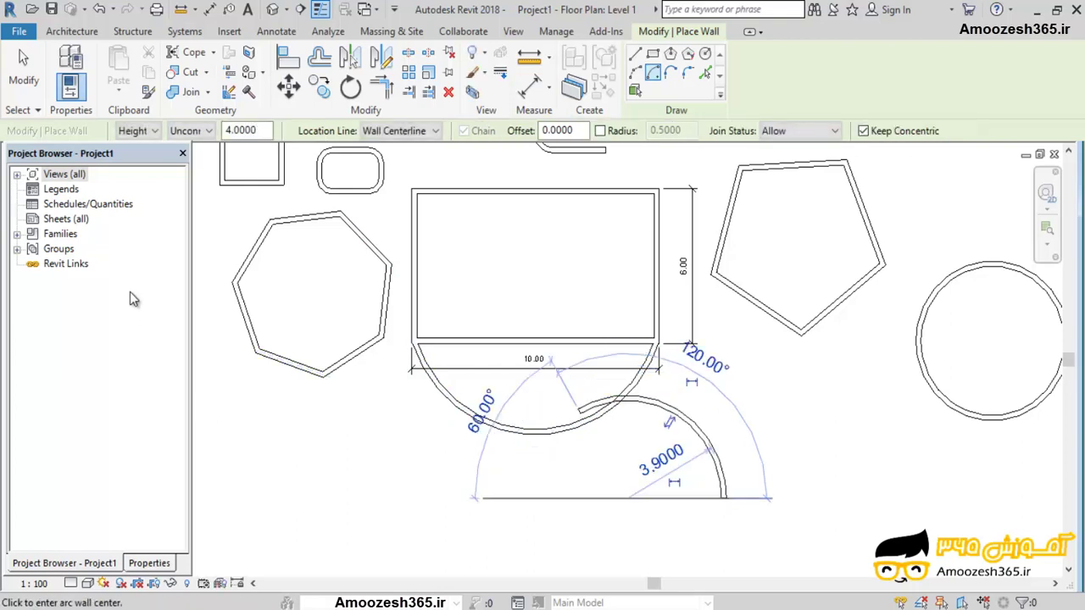
{"action": "key", "text": "Escape"}
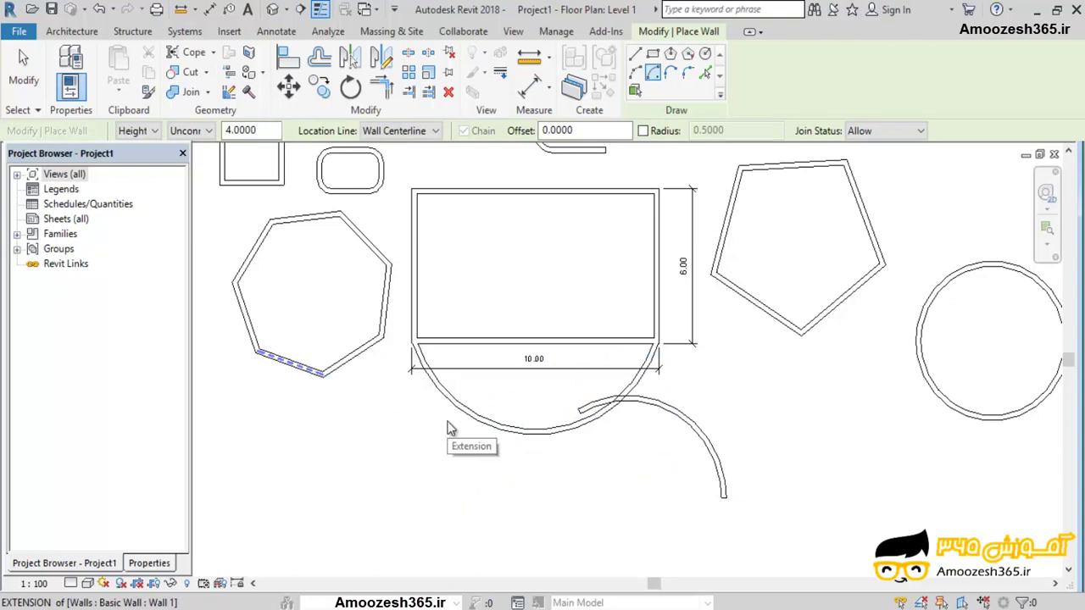
{"action": "key", "text": "Escape"}
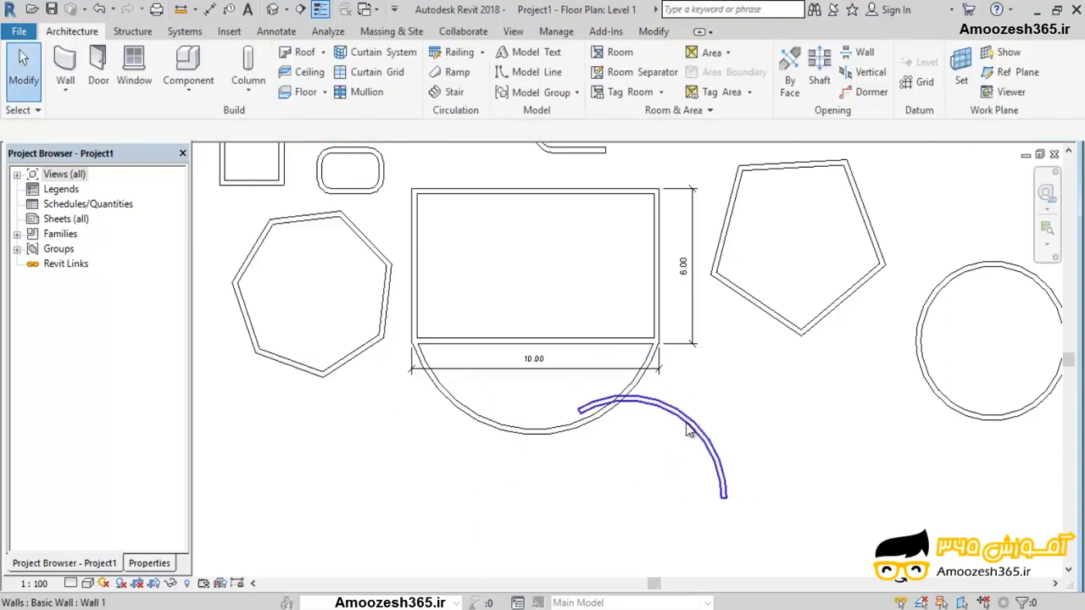
Move the 120° arc wall away from the rectangle's curved wall into the free space below the pentagon
{"action": "left_click", "coordinate": [688, 430]}
{"action": "left_click_drag", "start_coordinate": [689, 430], "coordinate": [875, 454]}
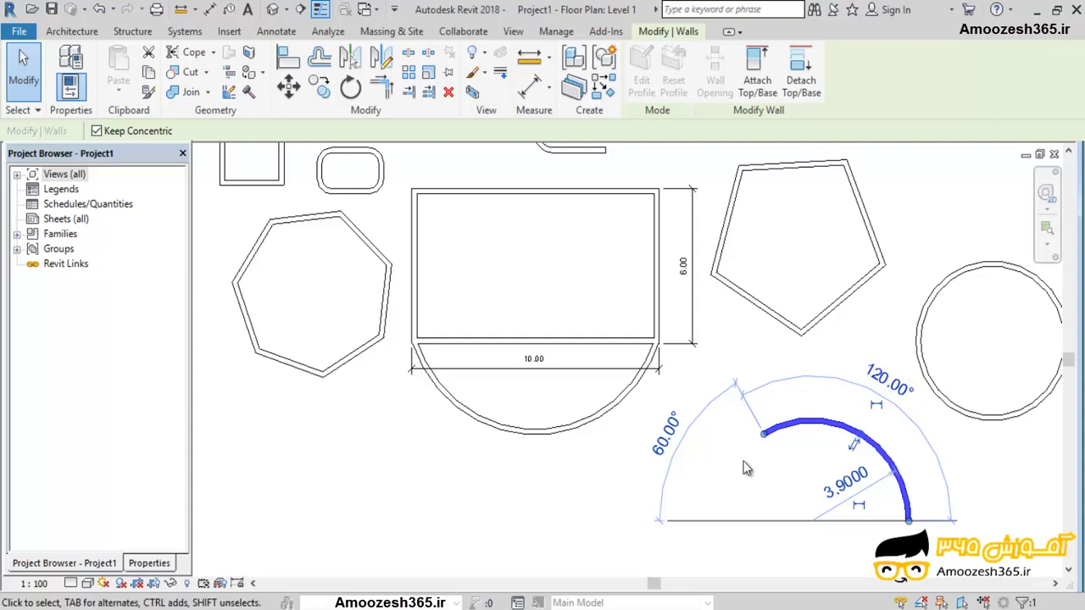
{"action": "left_click", "coordinate": [550, 490]}
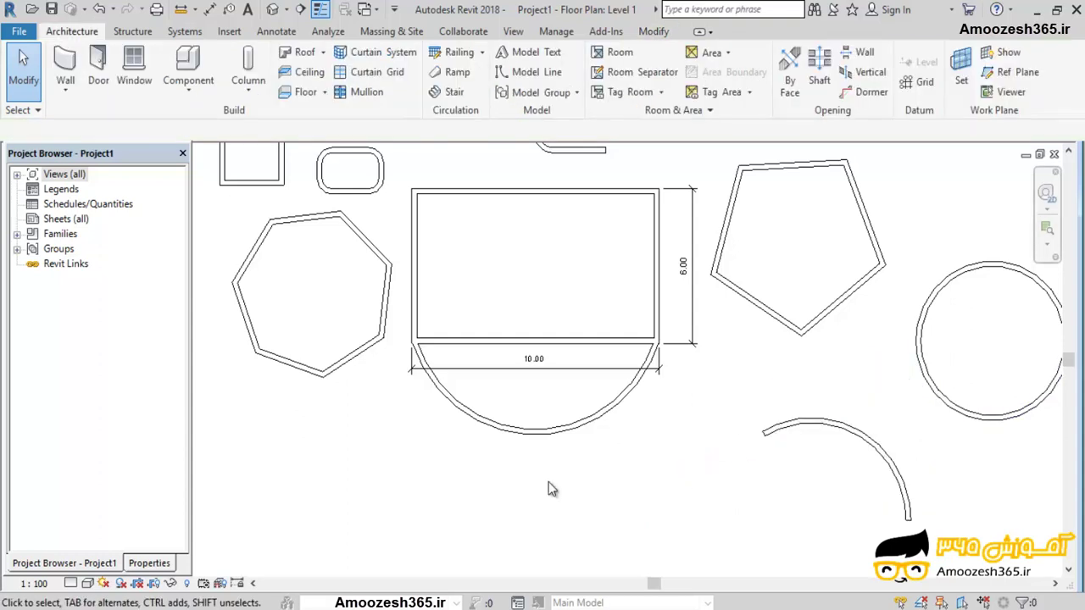
Draw a stepped chain of vertical, horizontal (about 10 m) and vertical walls in the empty area, plus a separate horizontal wall below it
{"action": "key", "text": "w"}
{"action": "key", "text": "a"}
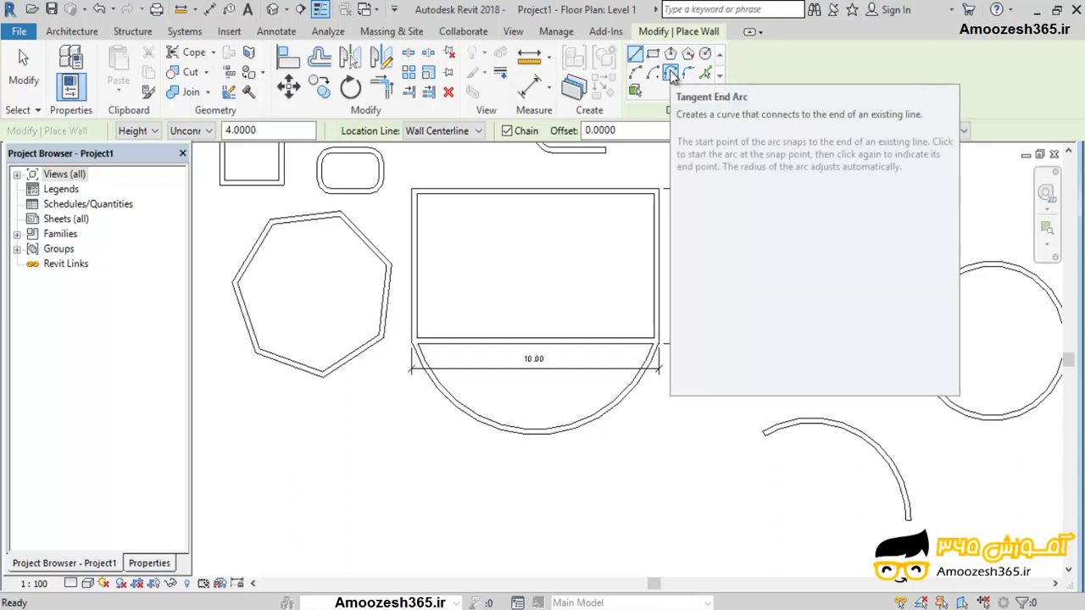
{"action": "scroll", "coordinate": [356, 170], "scroll_direction": "down", "scroll_amount": 2}
{"action": "left_click", "coordinate": [302, 410]}
{"action": "left_click", "coordinate": [424, 410]}
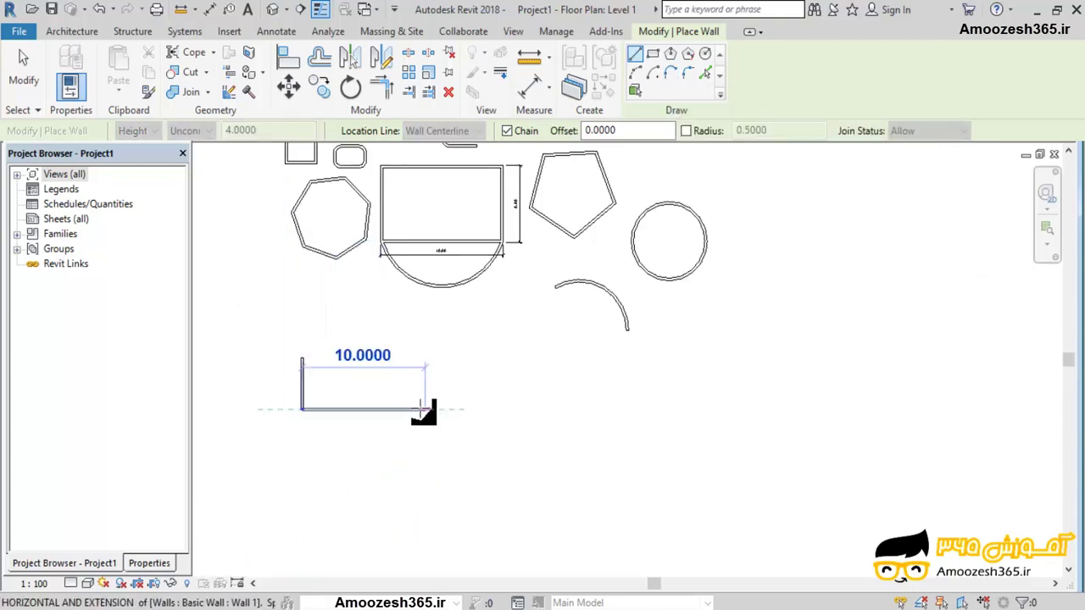
{"action": "left_click", "coordinate": [427, 473]}
{"action": "key", "text": "Escape"}
{"action": "key", "text": "Escape"}
{"action": "middle_click_drag", "start_coordinate": [435, 478], "coordinate": [452, 424]}
{"action": "scroll", "coordinate": [407, 424], "scroll_direction": "up", "scroll_amount": 1}
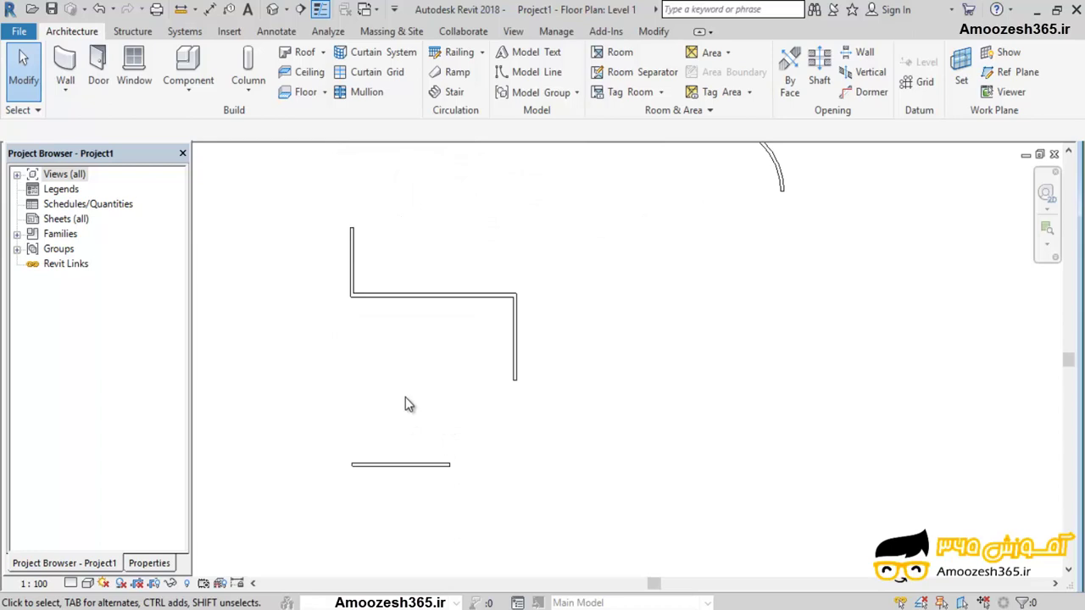
{"action": "scroll", "coordinate": [405, 399], "scroll_direction": "up", "scroll_amount": 1}
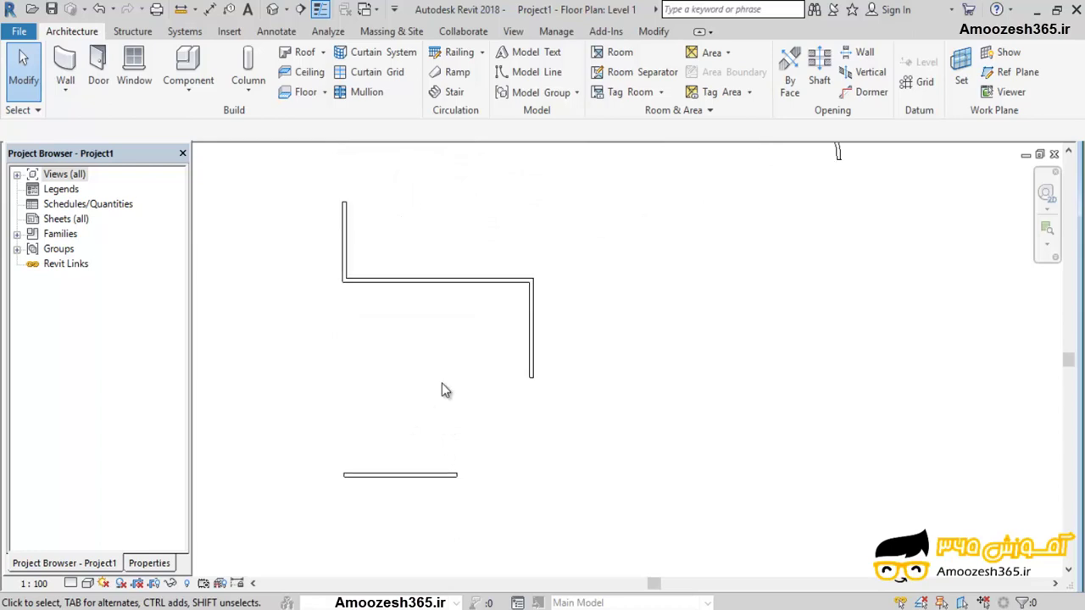
Connect the stepped chain's lower end to the separate horizontal wall's nearer end with a tangent end arc wall of about 5.1 m radius
{"action": "left_click", "coordinate": [68, 63]}
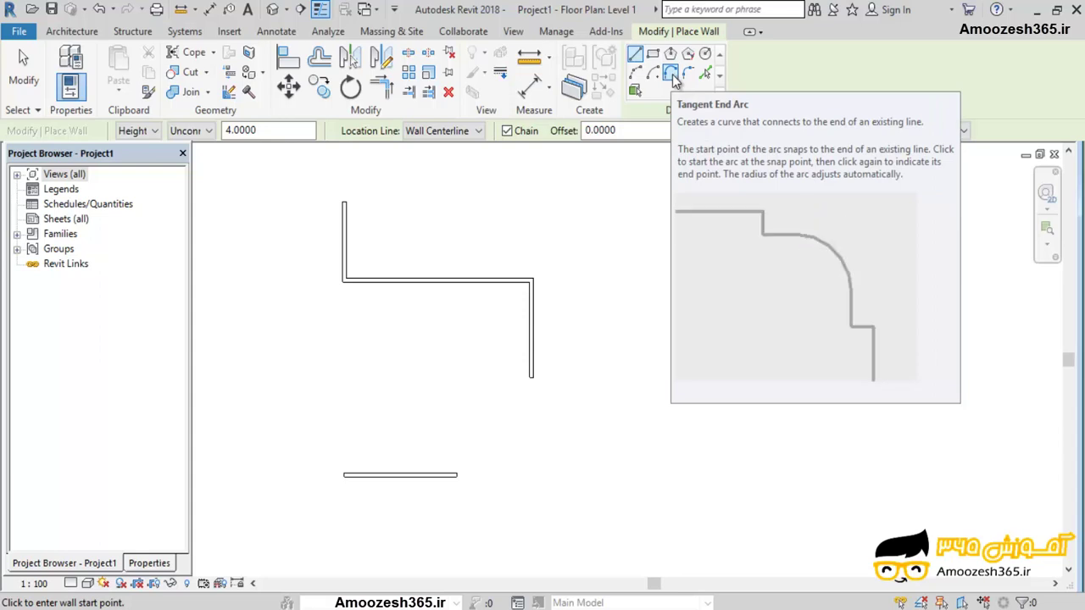
{"action": "left_click", "coordinate": [672, 74]}
{"action": "left_click", "coordinate": [532, 377]}
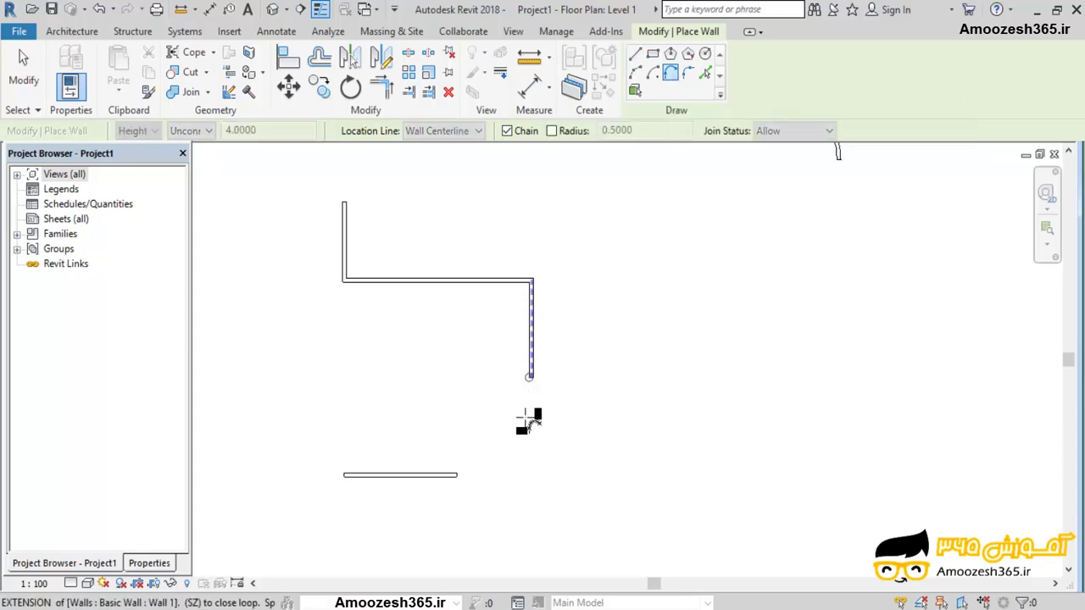
{"action": "left_click", "coordinate": [458, 475]}
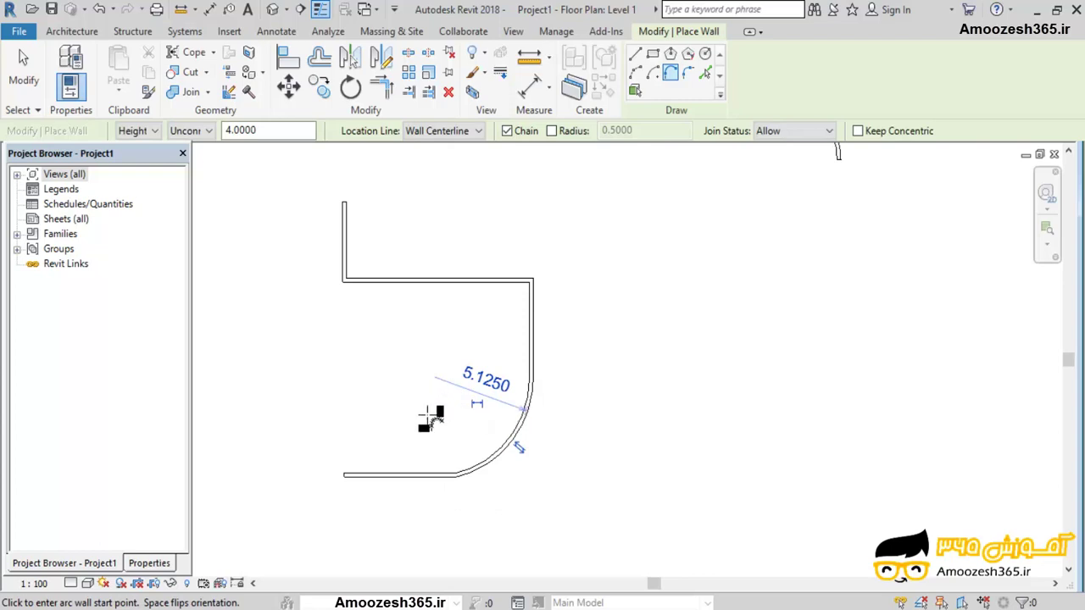
Switch the plan view to a shaded visual style to inspect the tangent arc's joins, and end wall drawing
{"action": "middle_click_drag", "start_coordinate": [399, 436], "coordinate": [622, 350]}
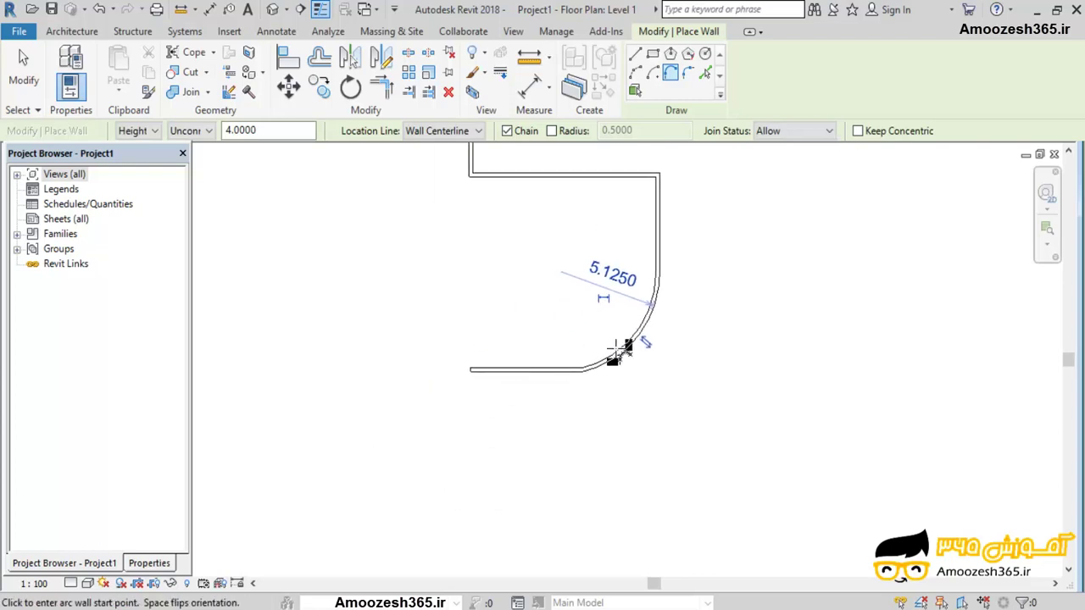
{"action": "scroll", "coordinate": [671, 295], "scroll_direction": "up", "scroll_amount": 2}
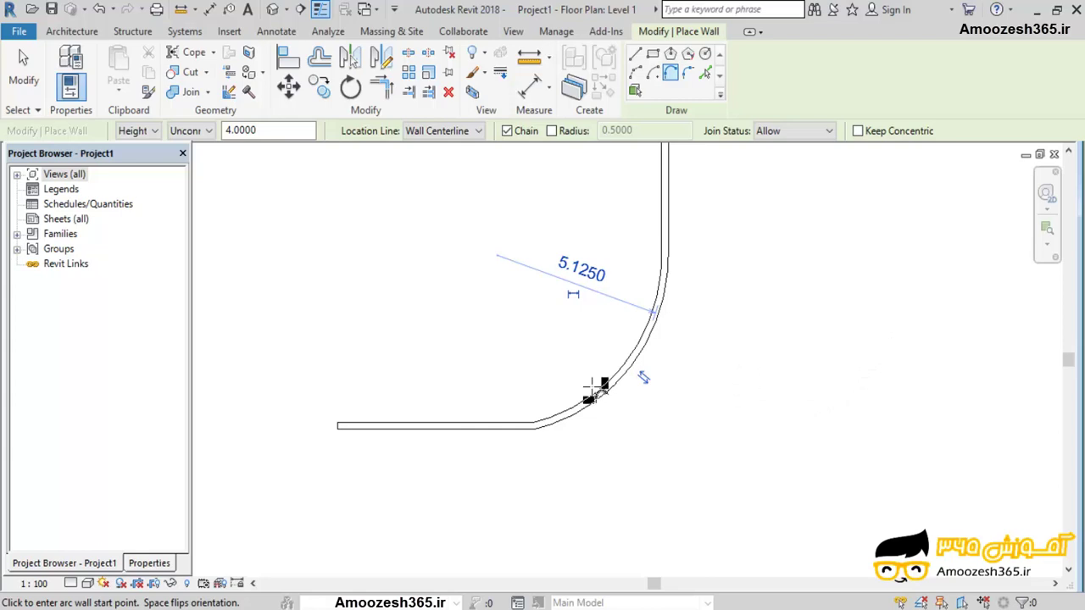
{"action": "scroll", "coordinate": [683, 373], "scroll_direction": "up", "scroll_amount": 1}
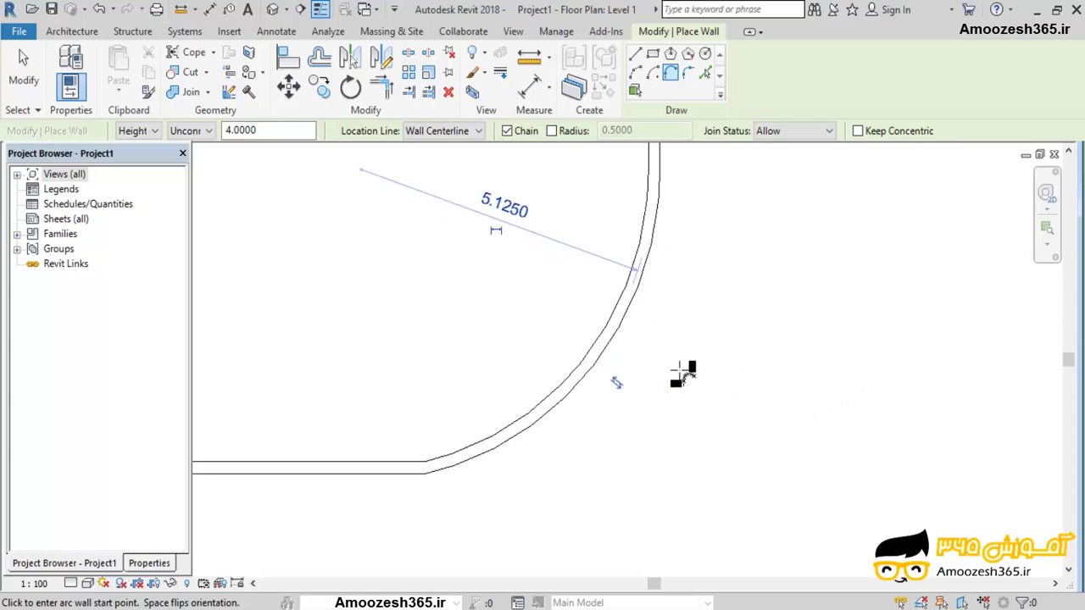
{"action": "scroll", "coordinate": [659, 371], "scroll_direction": "down", "scroll_amount": 1}
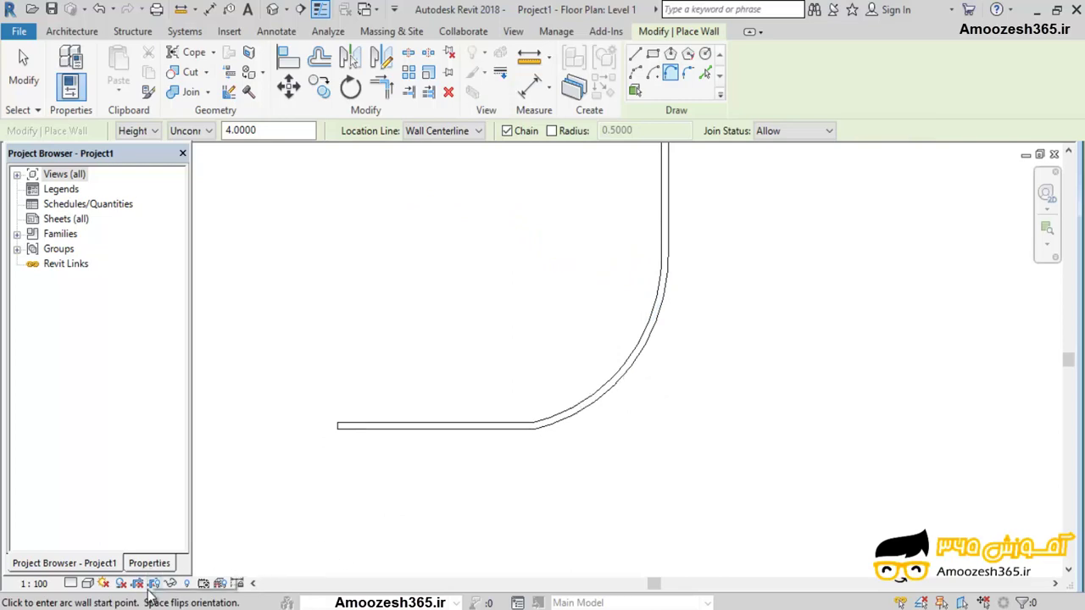
{"action": "left_click", "coordinate": [88, 584]}
{"action": "left_click", "coordinate": [127, 515]}
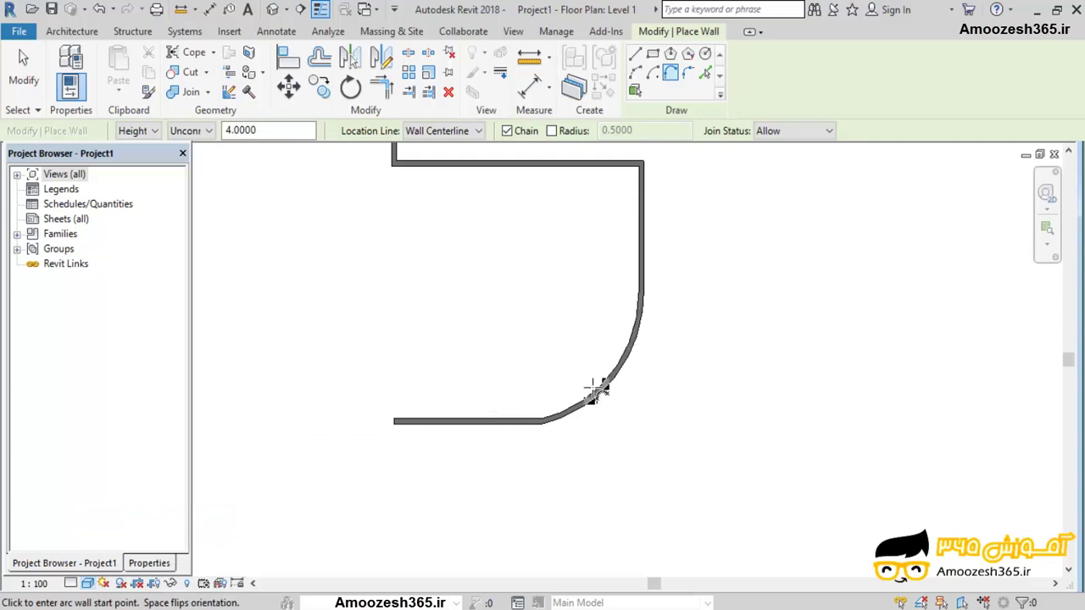
{"action": "scroll", "coordinate": [619, 394], "scroll_direction": "up", "scroll_amount": 1}
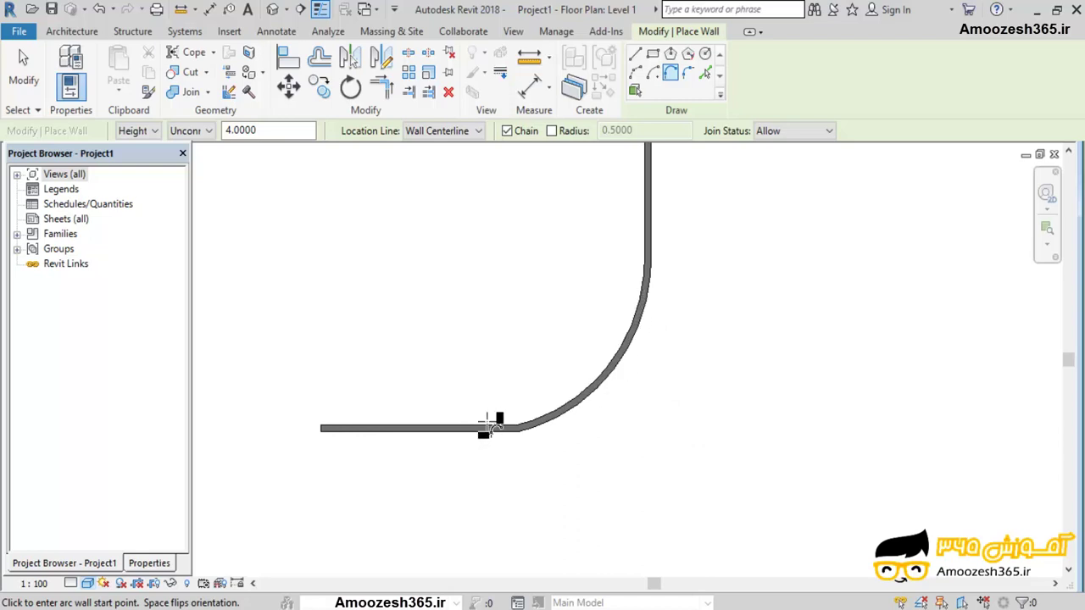
{"action": "key", "text": "Escape"}
{"action": "key", "text": "Escape"}
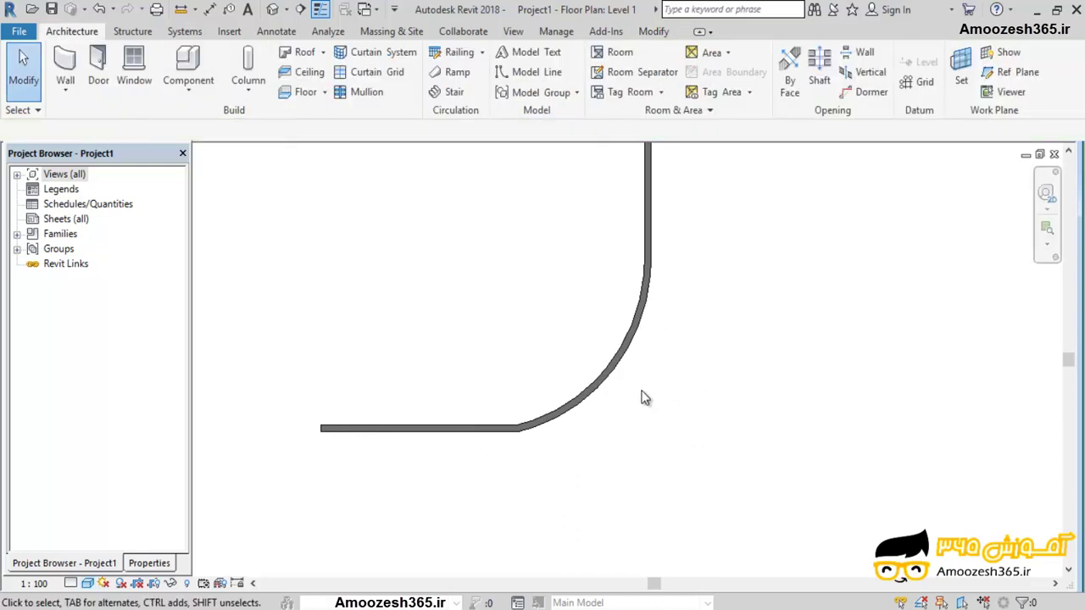
Try a 2 m radius on the tangent arc wall joining the vertical and horizontal walls, and undo it
{"action": "left_click", "coordinate": [610, 375]}
{"action": "left_click", "coordinate": [557, 268]}
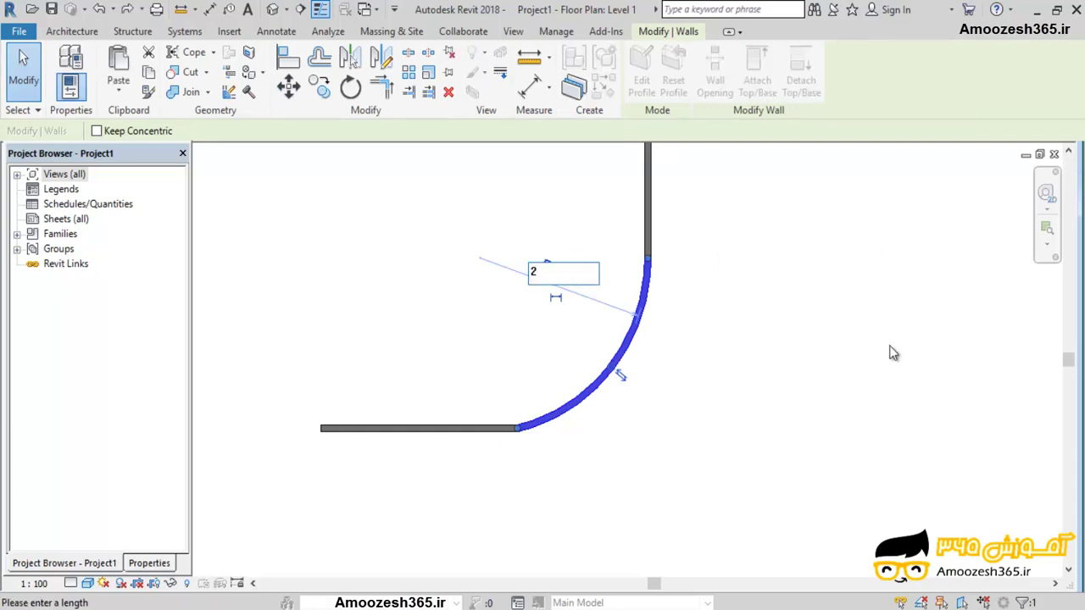
{"action": "type", "text": "2"}
{"action": "key", "text": "Return"}
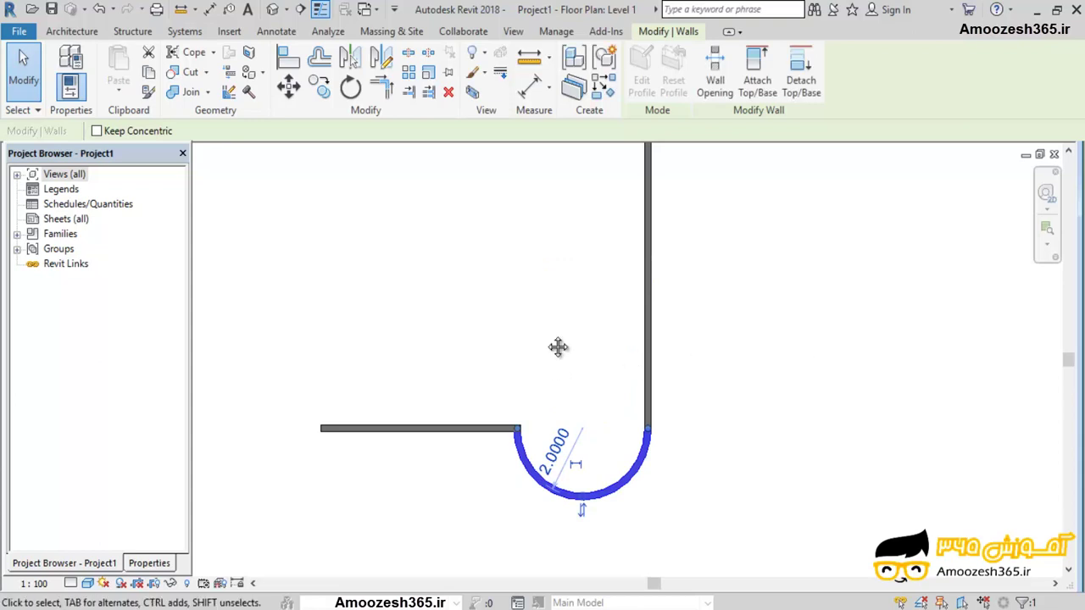
{"action": "middle_click_drag", "start_coordinate": [557, 347], "coordinate": [572, 241]}
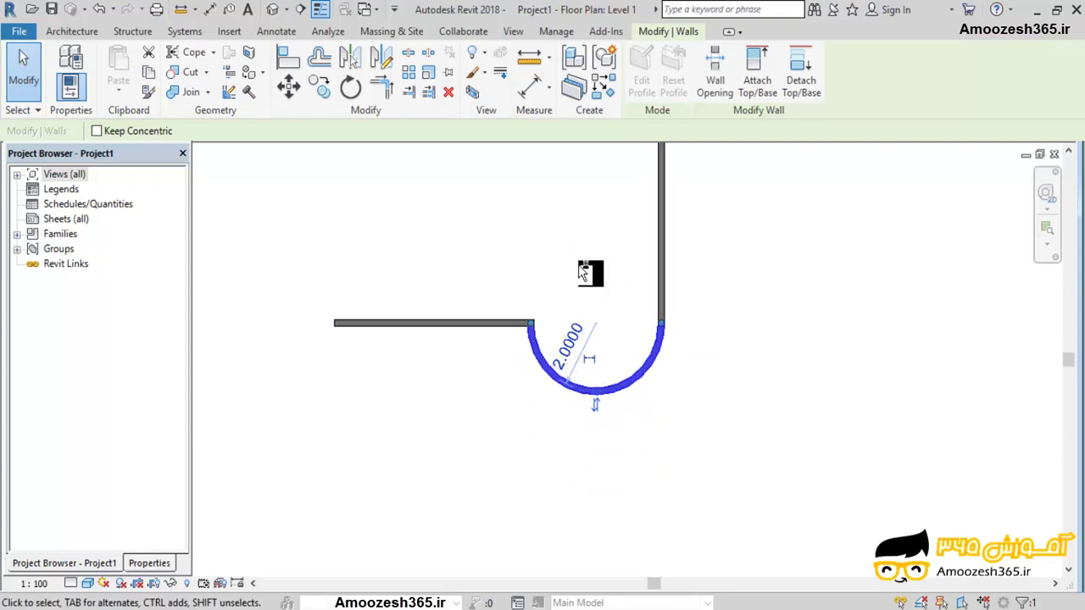
{"action": "key", "text": "ctrl+z"}
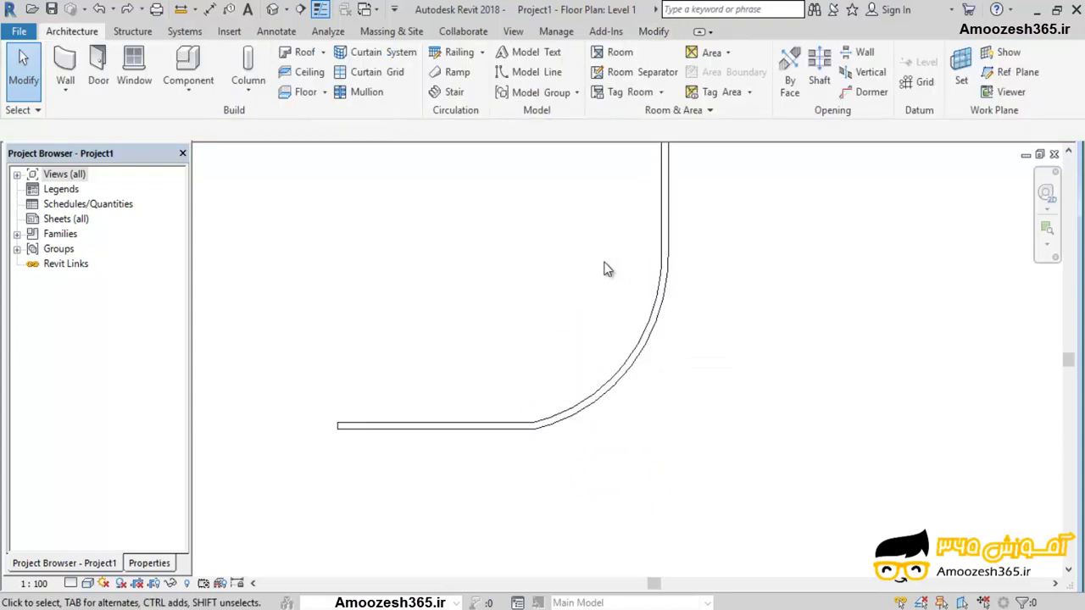
Delete the tangent arc wall between the stepped chain's lower end and the separate horizontal wall
{"action": "left_click", "coordinate": [644, 342]}
{"action": "key", "text": "Delete"}
{"action": "scroll", "coordinate": [596, 346], "scroll_direction": "down", "scroll_amount": 2}
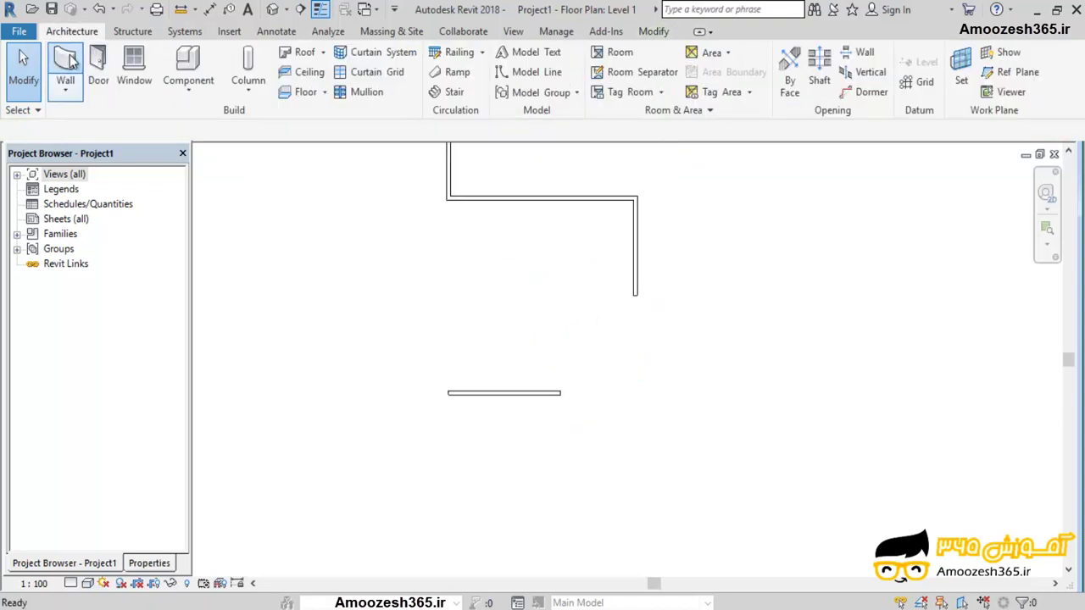
Join the stepped chain's lower vertical wall to the separate horizontal wall with a freely sized Fillet Arc wall
{"action": "left_click", "coordinate": [67, 64]}
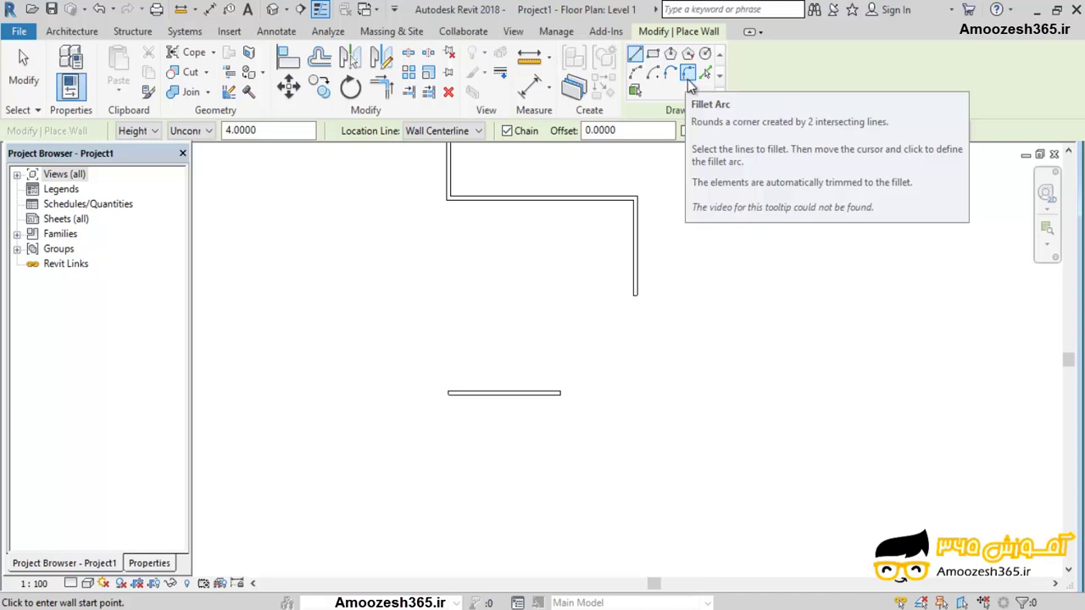
{"action": "left_click", "coordinate": [688, 73]}
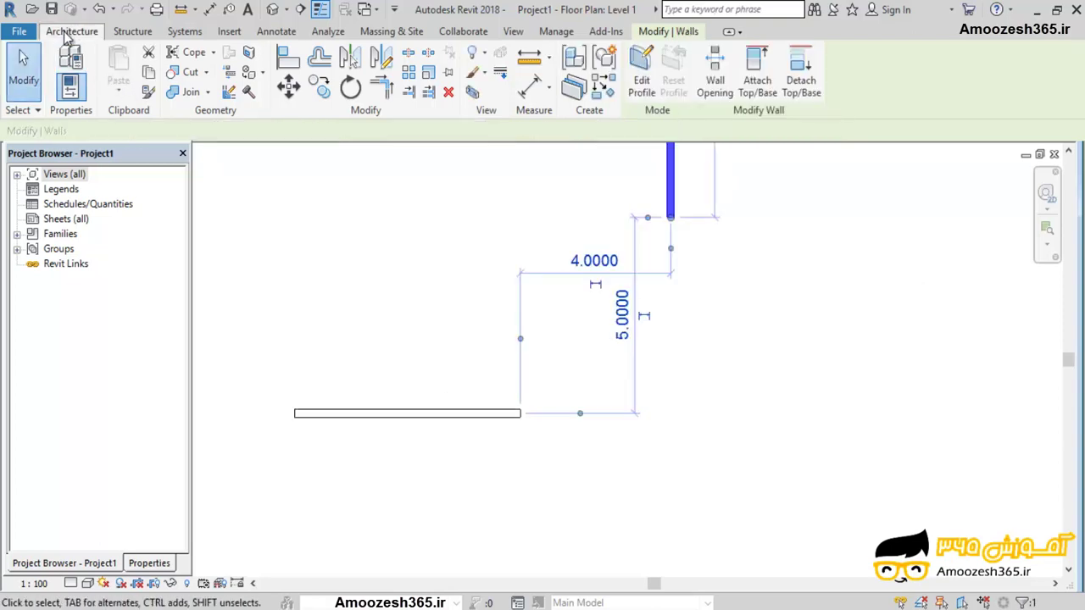
{"action": "left_click", "coordinate": [72, 31]}
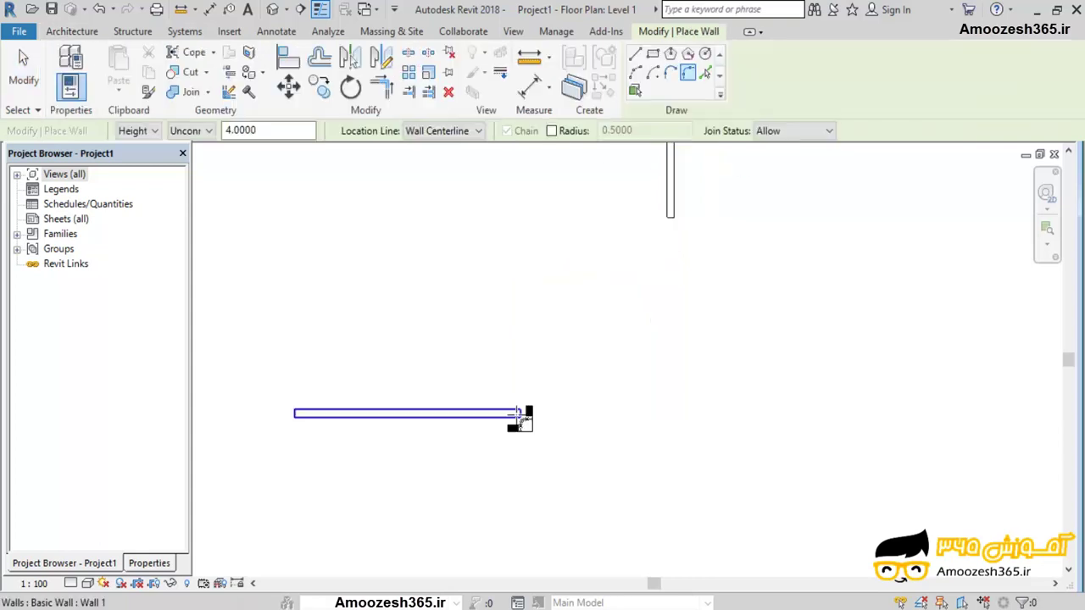
{"action": "left_click", "coordinate": [519, 414]}
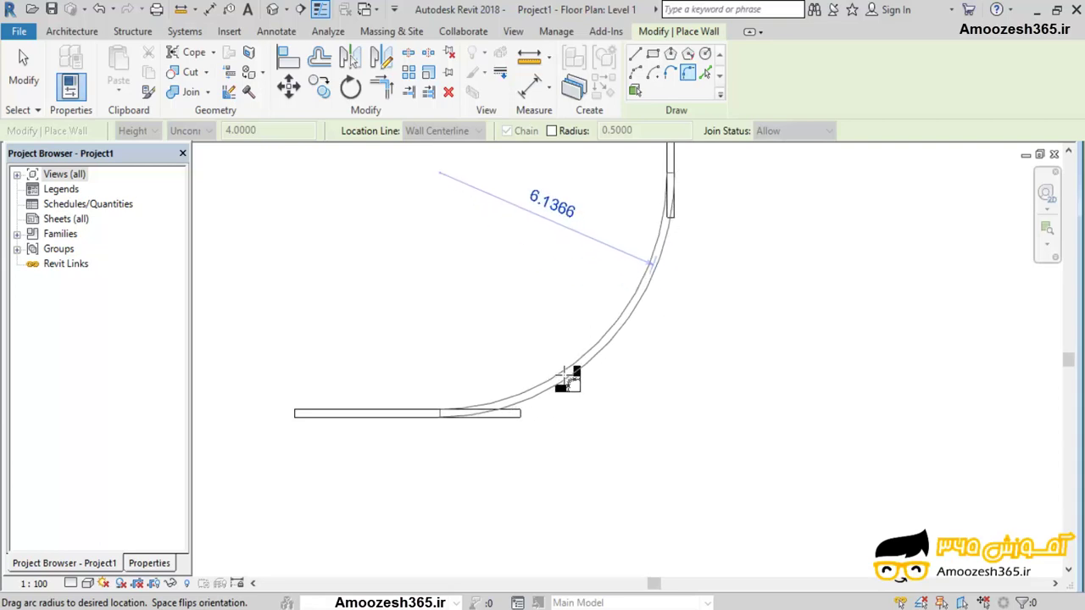
{"action": "left_click", "coordinate": [640, 351]}
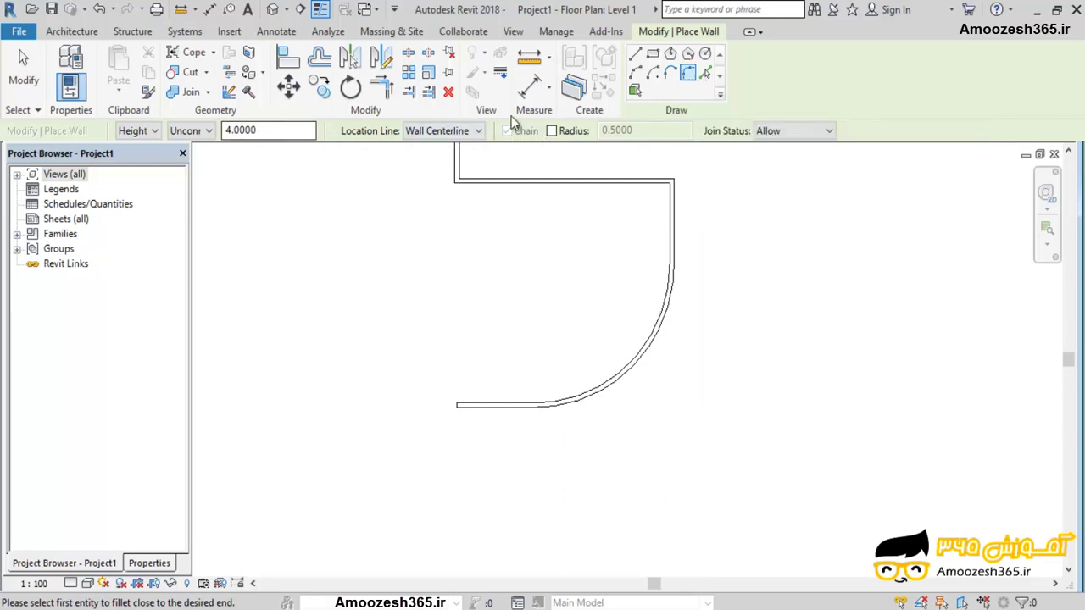
Try a Fillet Arc wall with a fixed radius of 8 m between the lower vertical and separate horizontal walls, and undo it
{"action": "left_click", "coordinate": [551, 130]}
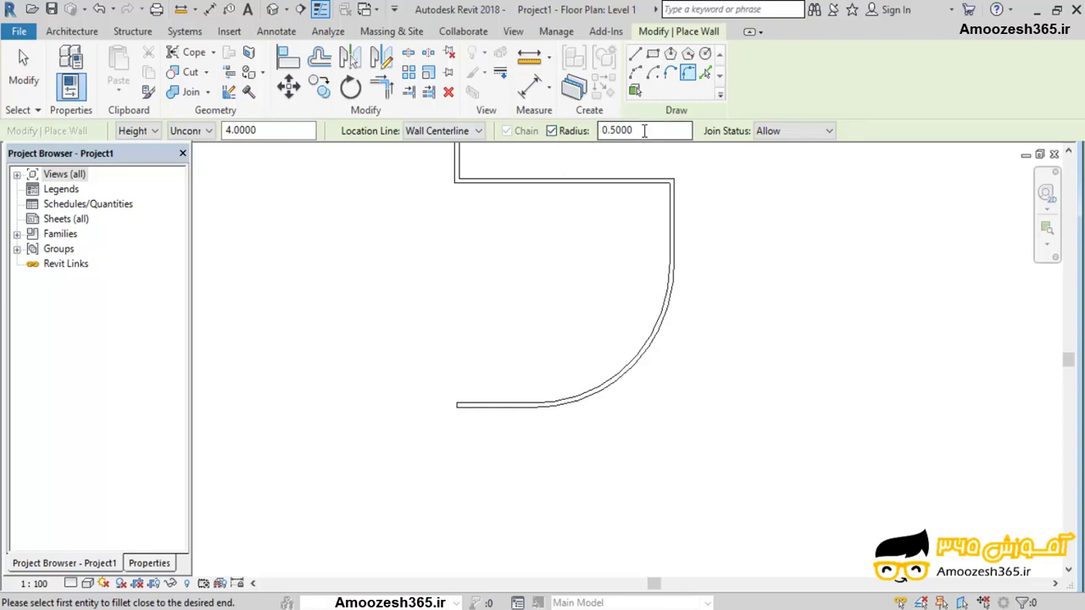
{"action": "scroll", "coordinate": [574, 177], "scroll_direction": "down", "scroll_amount": 2}
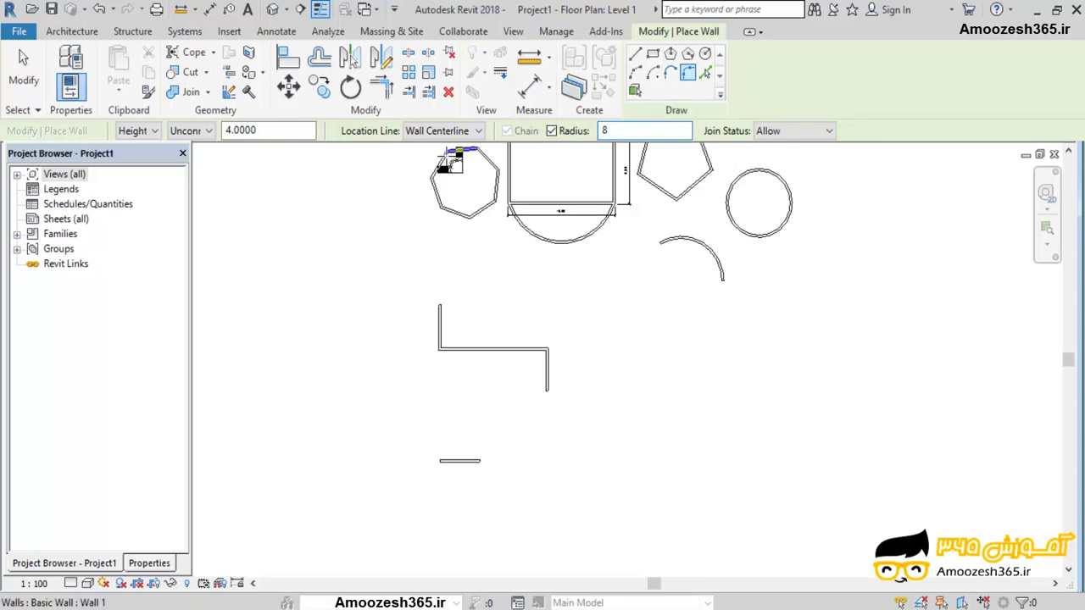
{"action": "left_click", "coordinate": [548, 385]}
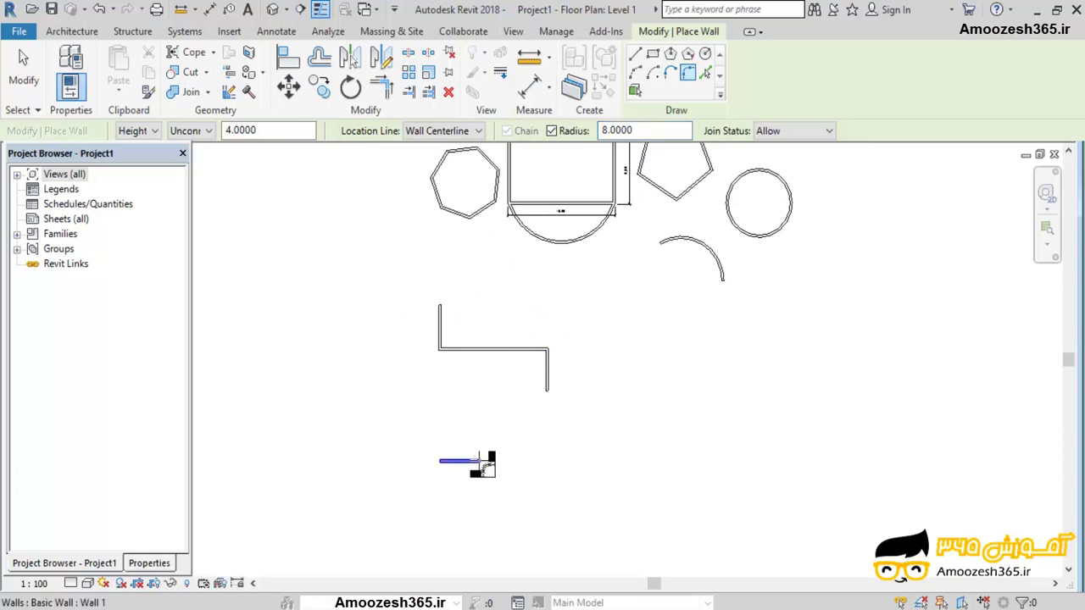
{"action": "left_click", "coordinate": [483, 461]}
{"action": "scroll", "coordinate": [526, 448], "scroll_direction": "up", "scroll_amount": 3}
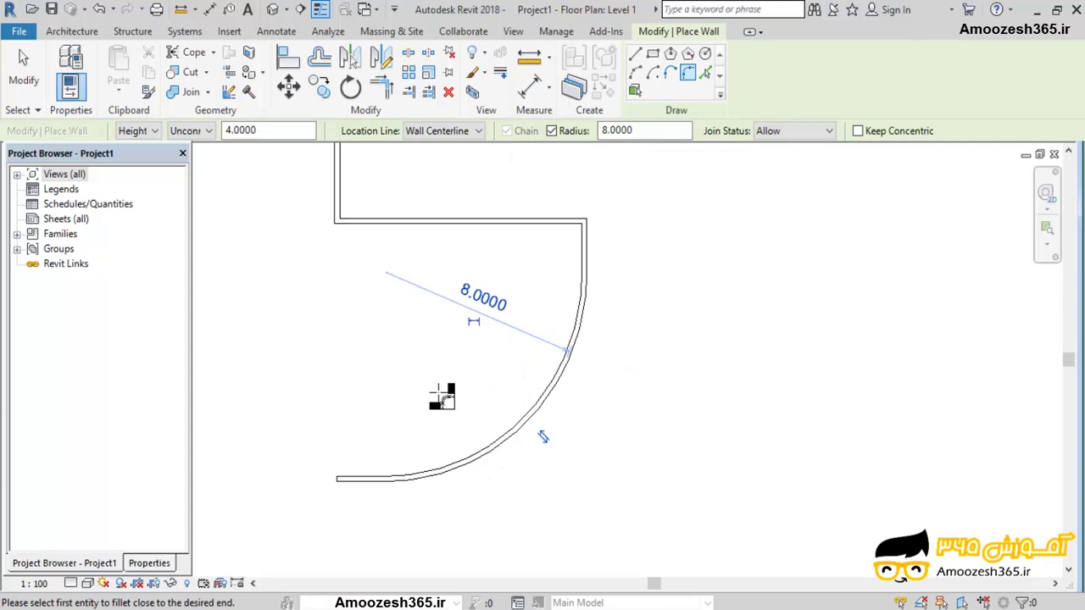
{"action": "key", "text": "ctrl+z"}
Join the lower vertical wall and the separate horizontal wall with a Fillet Arc wall of about 4.4 m radius
{"action": "left_click", "coordinate": [65, 73]}
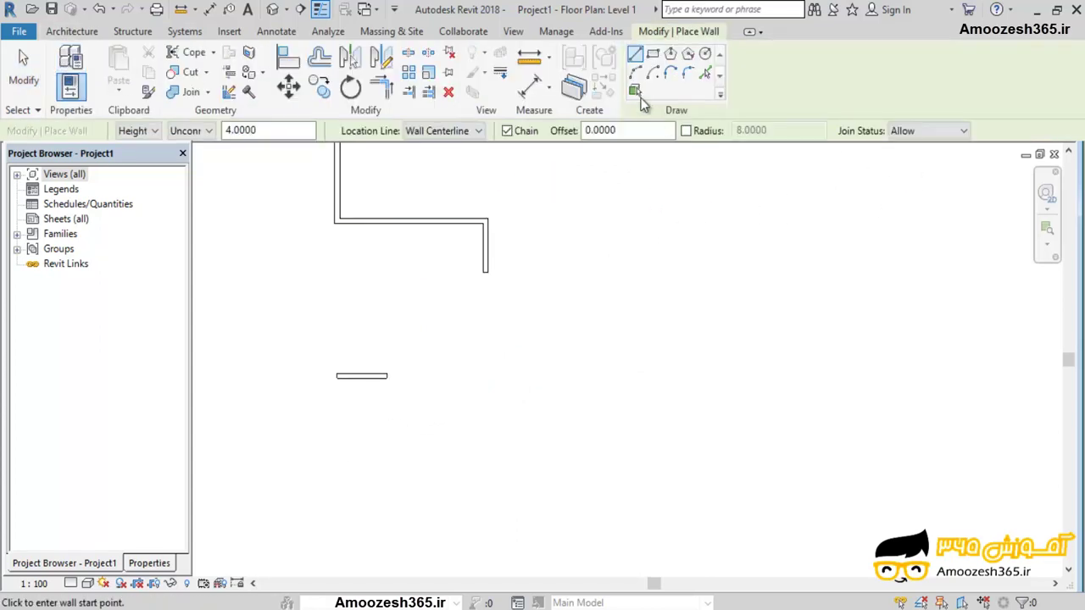
{"action": "left_click", "coordinate": [688, 72]}
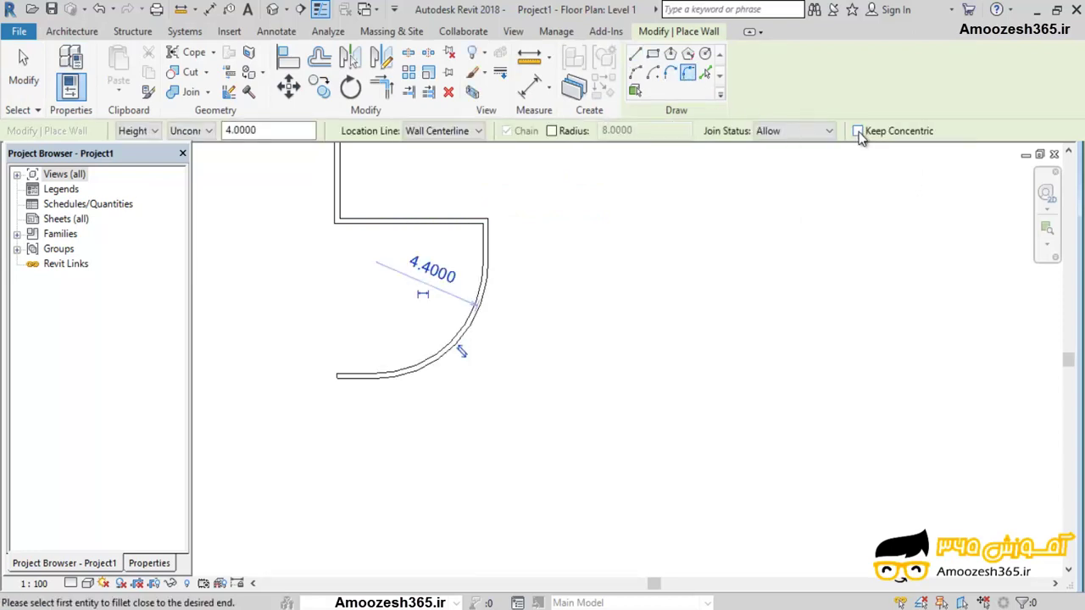
Enable Keep Concentric for the fillet arc wall and set its radius to 6 m
{"action": "left_click", "coordinate": [859, 132]}
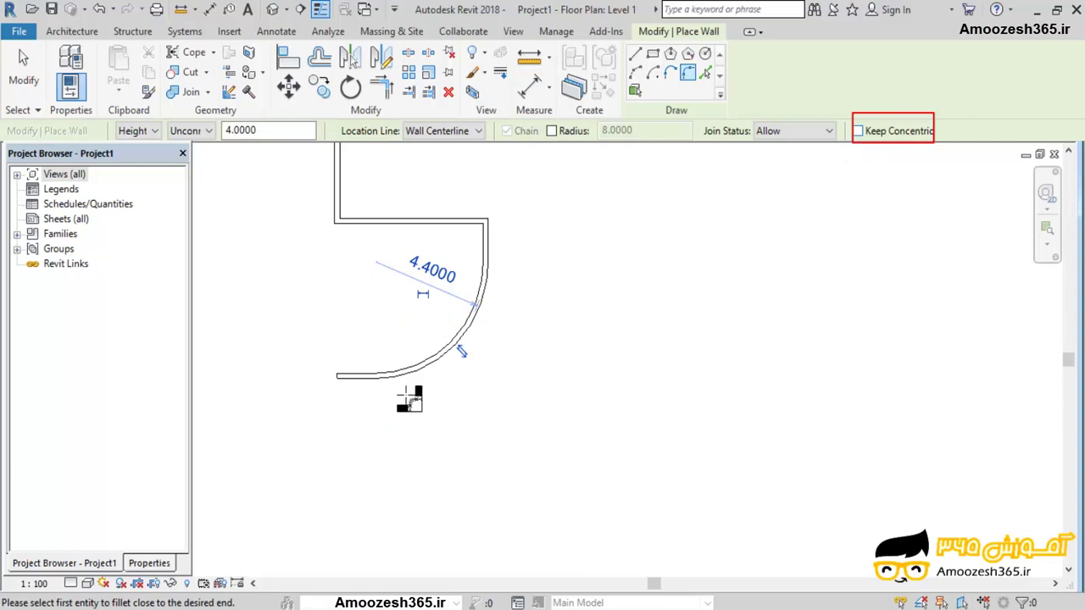
{"action": "left_click", "coordinate": [858, 130]}
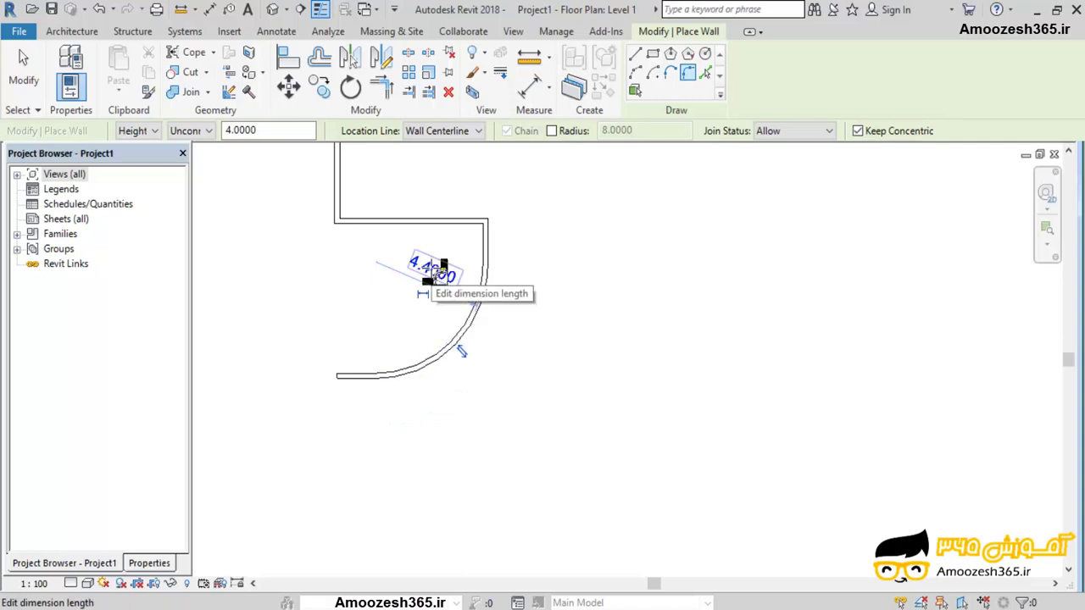
{"action": "left_click", "coordinate": [441, 268]}
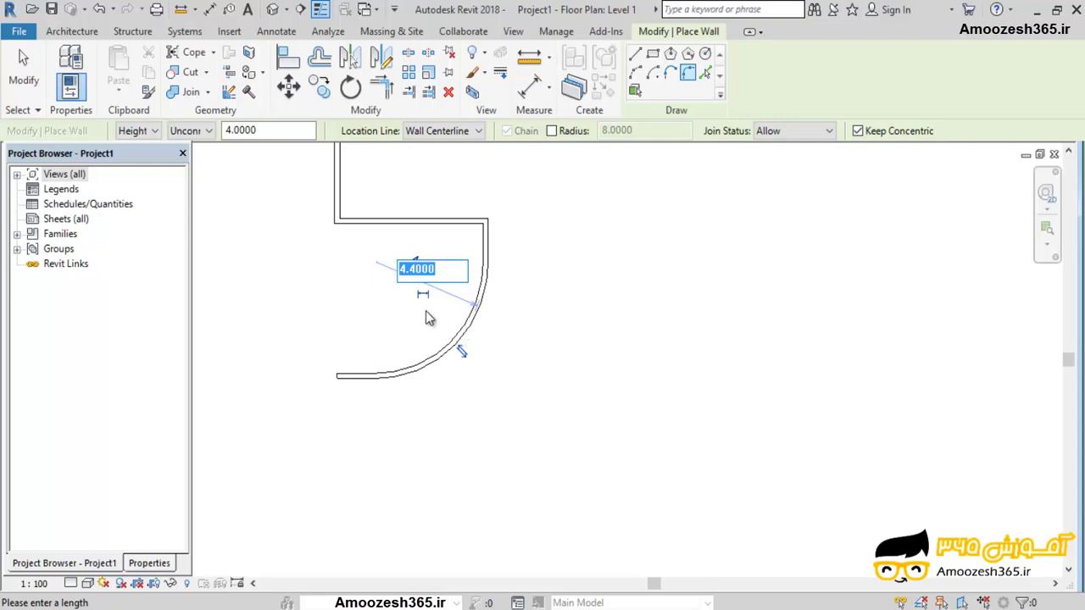
{"action": "type", "text": "6"}
{"action": "key", "text": "Return"}
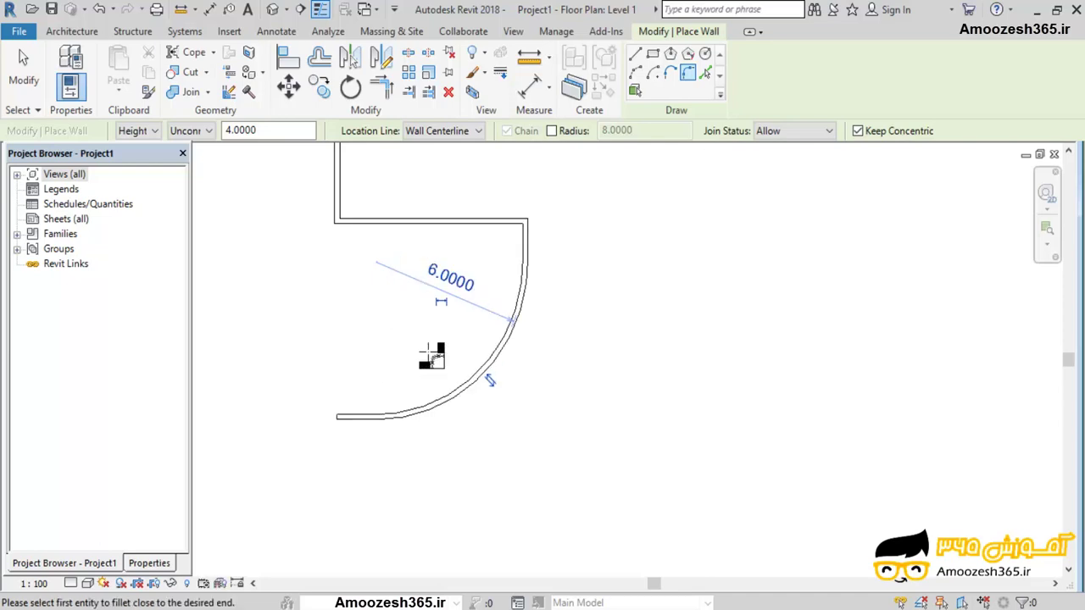
Switch wall placement to the Pick Lines method
{"action": "left_click", "coordinate": [710, 76]}
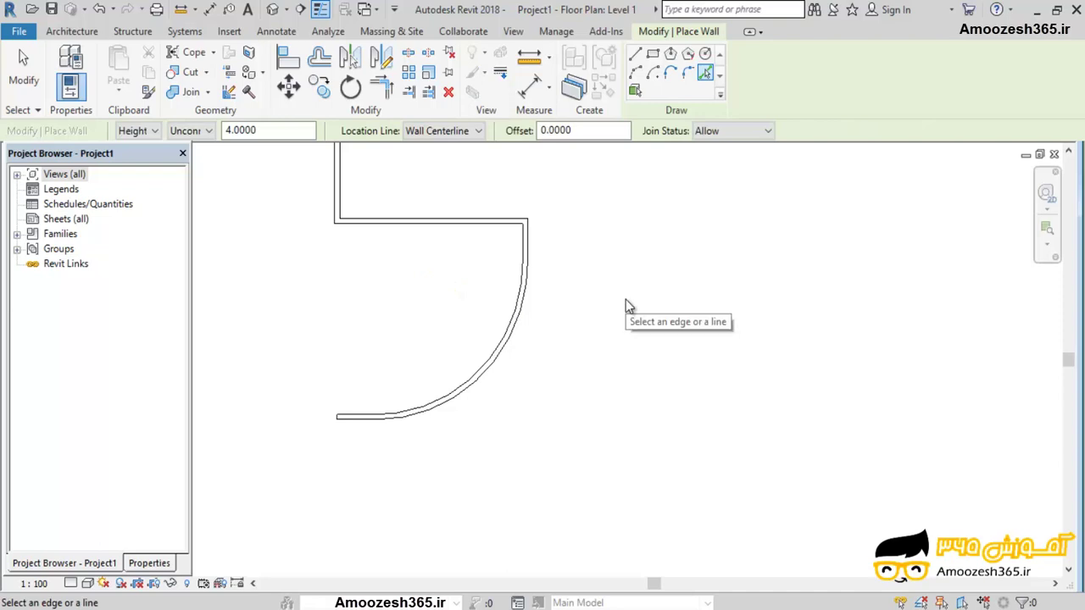